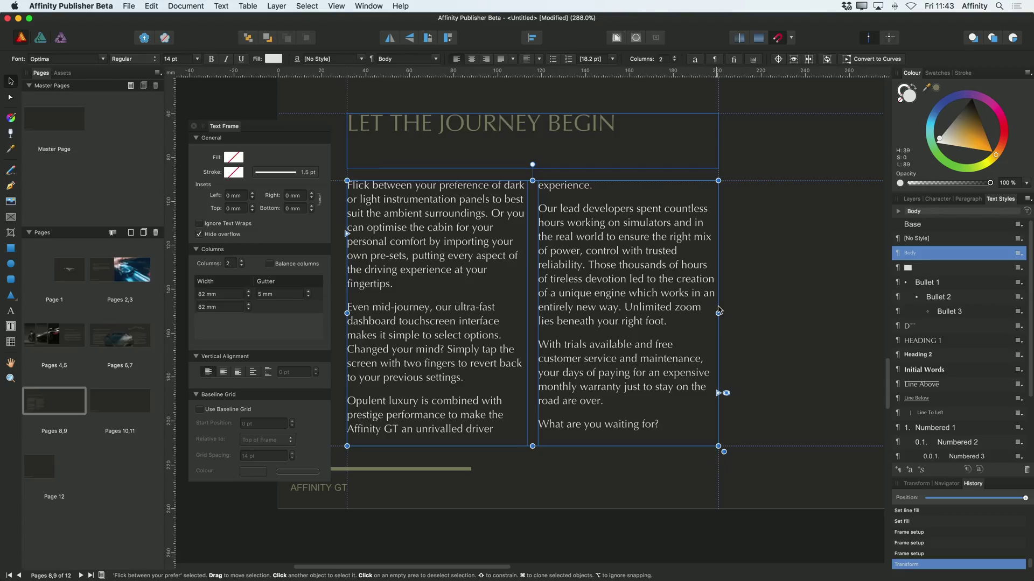
- Close the floating Text Frame panel and zoom in on the body text
left_click(194, 126)
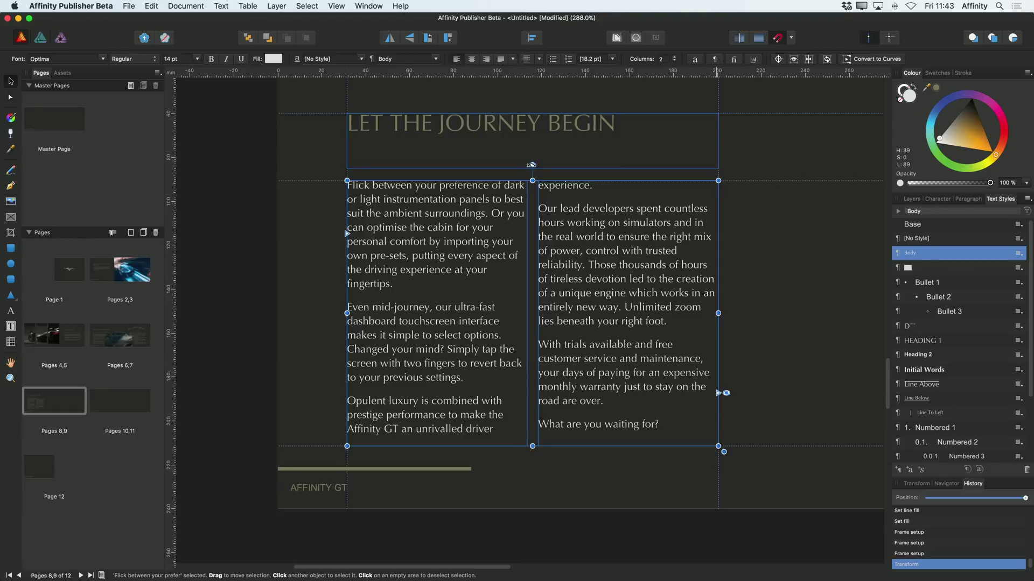
scroll(547, 325, "up", 3)
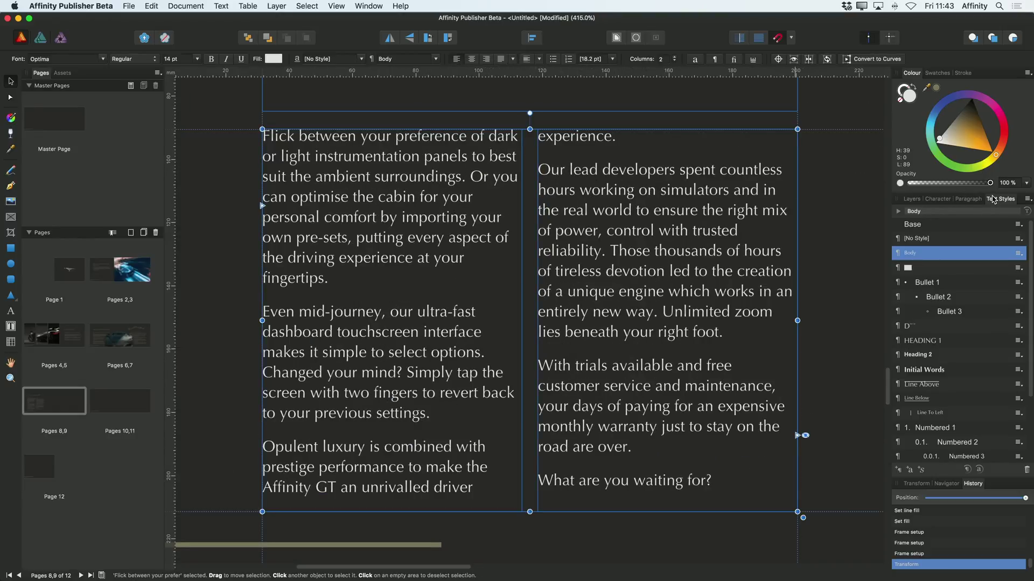
- Show the Paragraph settings and shorten the two-column frame so the Opulent luxury paragraph splits
left_click(968, 199)
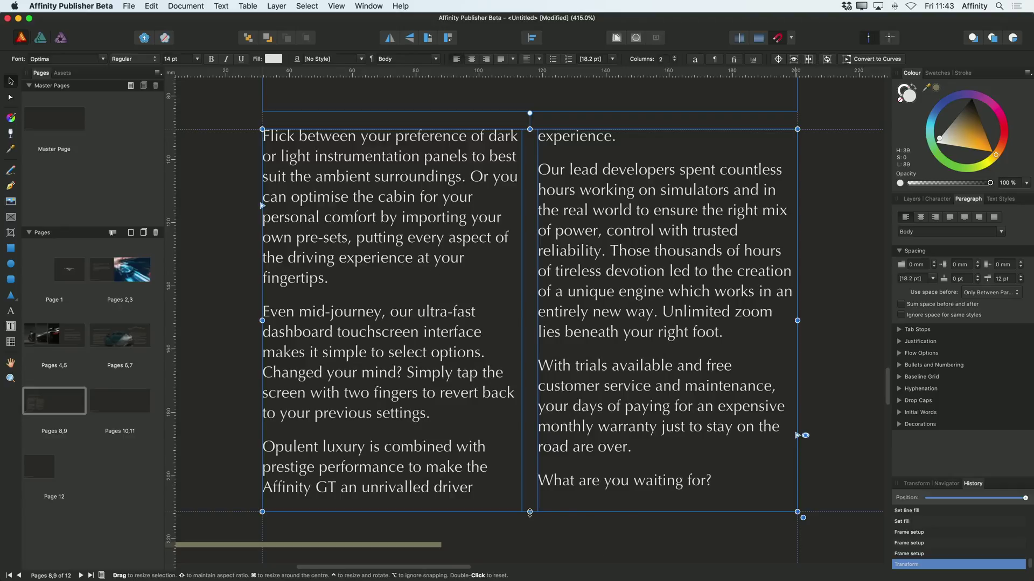
left_click_drag(530, 512, 535, 463)
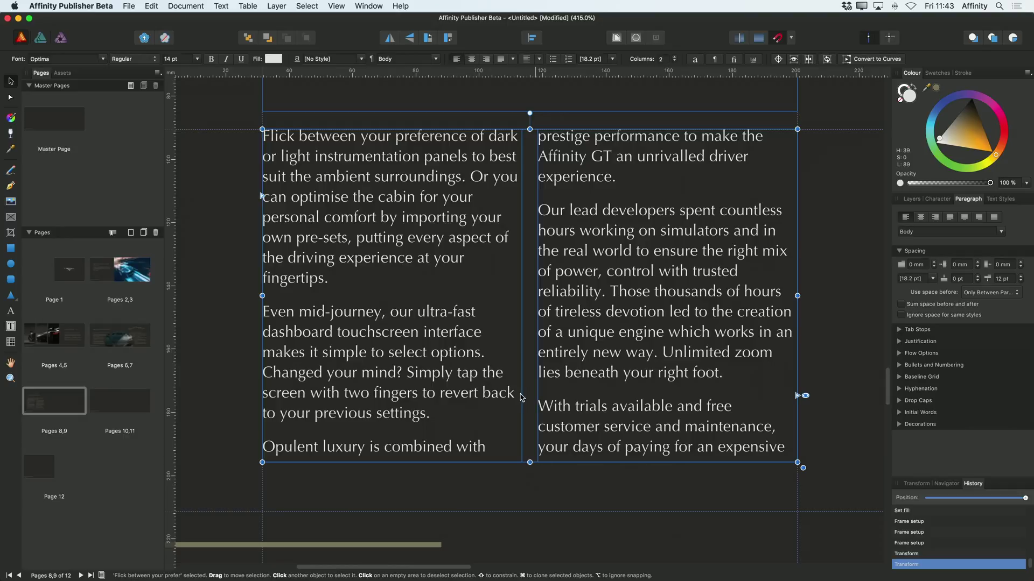
- Expand Flow Options and test orphan prevention by resizing the text frame taller and shorter
left_click(898, 353)
scroll(966, 383, "down", 3)
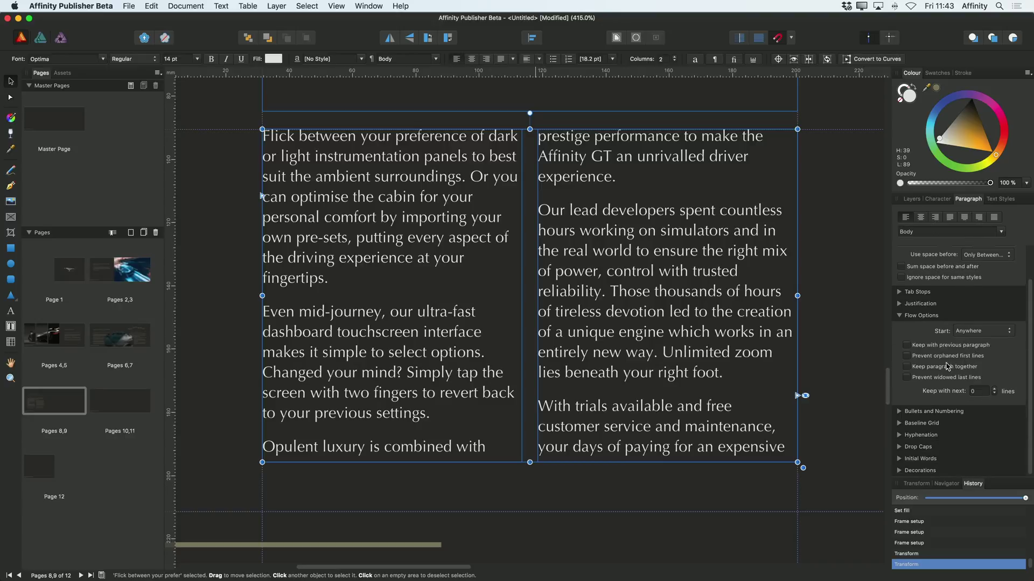
left_click(907, 356)
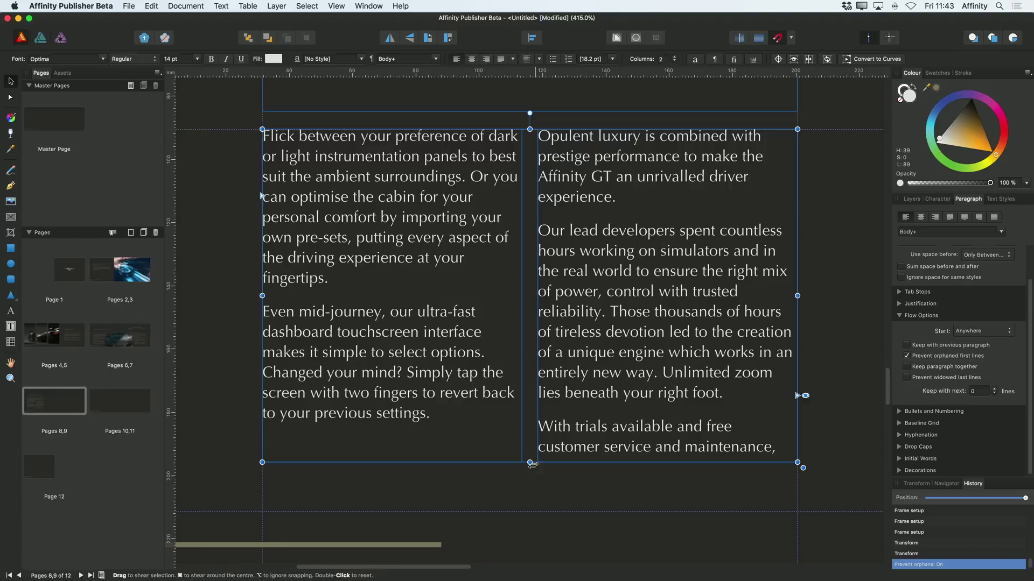
left_click_drag(530, 463, 529, 482)
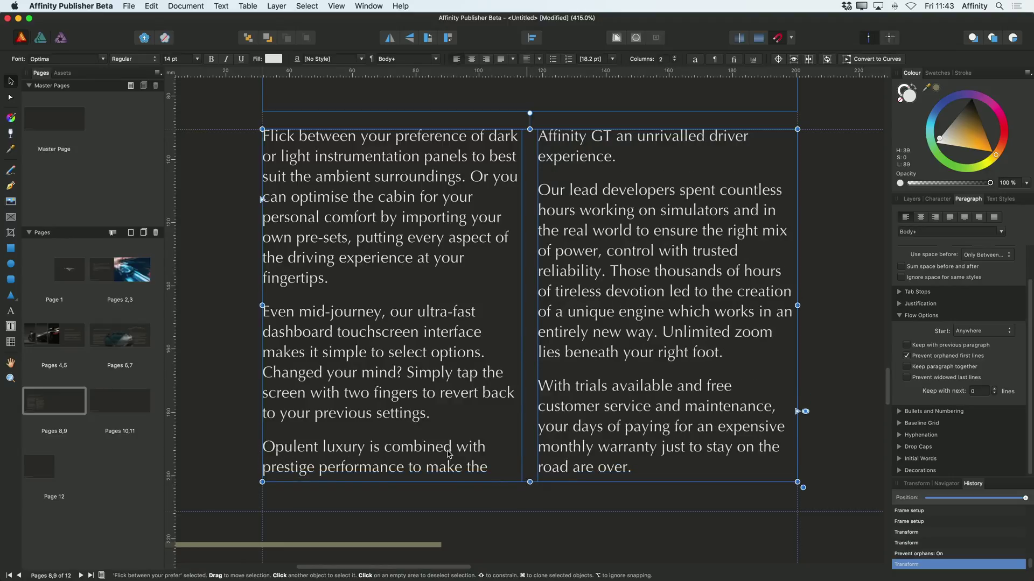
left_click_drag(530, 481, 529, 453)
- Try widow prevention and keep-together, then turn all flow options off and collapse them
left_click(906, 356)
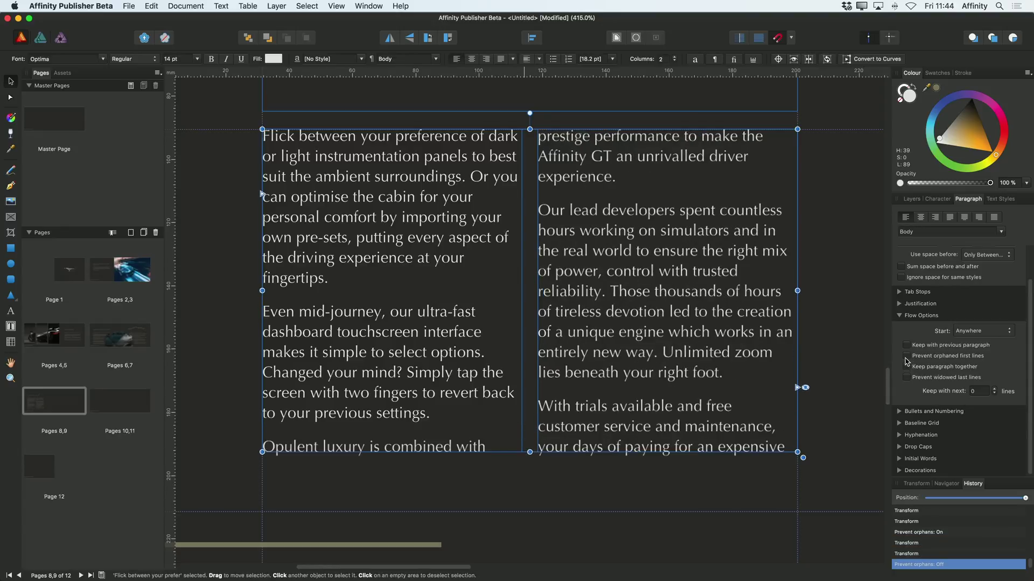
left_click(907, 378)
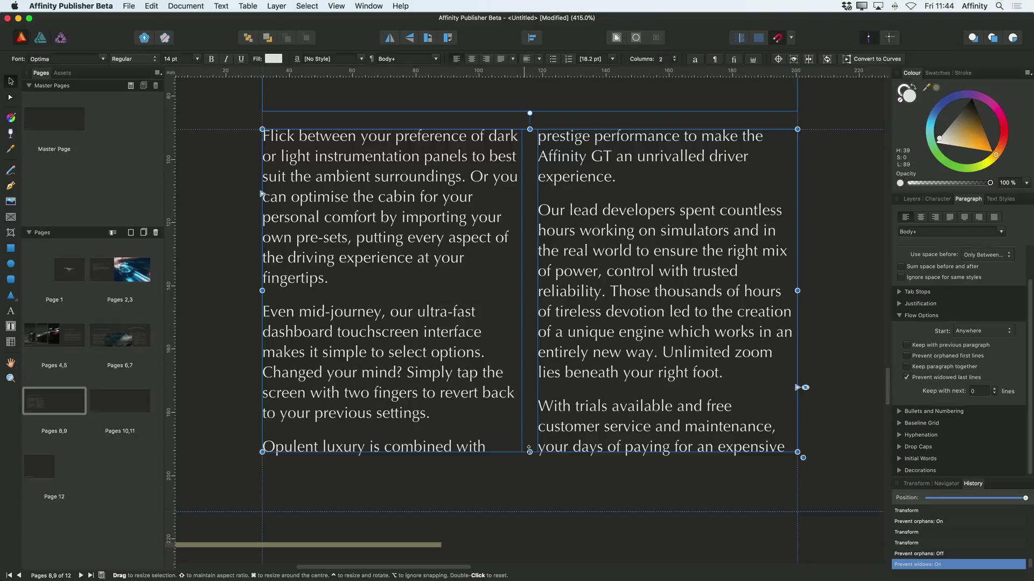
mouse_move(530, 452)
left_mouse_down()
mouse_move(525, 514)
mouse_move(519, 331)
mouse_move(525, 547)
mouse_move(545, 484)
mouse_move(544, 512)
mouse_move(550, 449)
left_mouse_up()
left_click(907, 378)
left_click(907, 366)
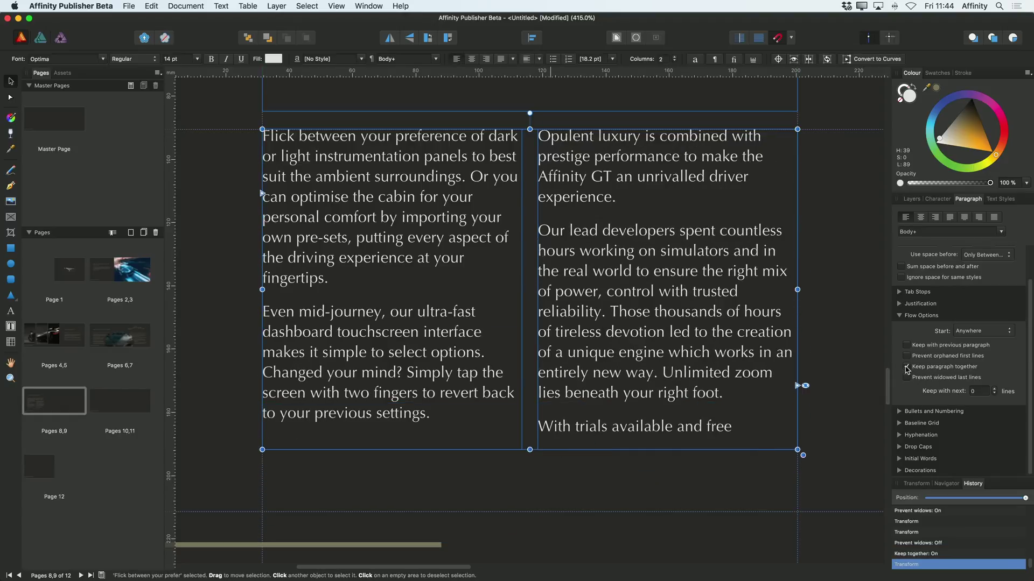
left_click(907, 367)
left_click(903, 316)
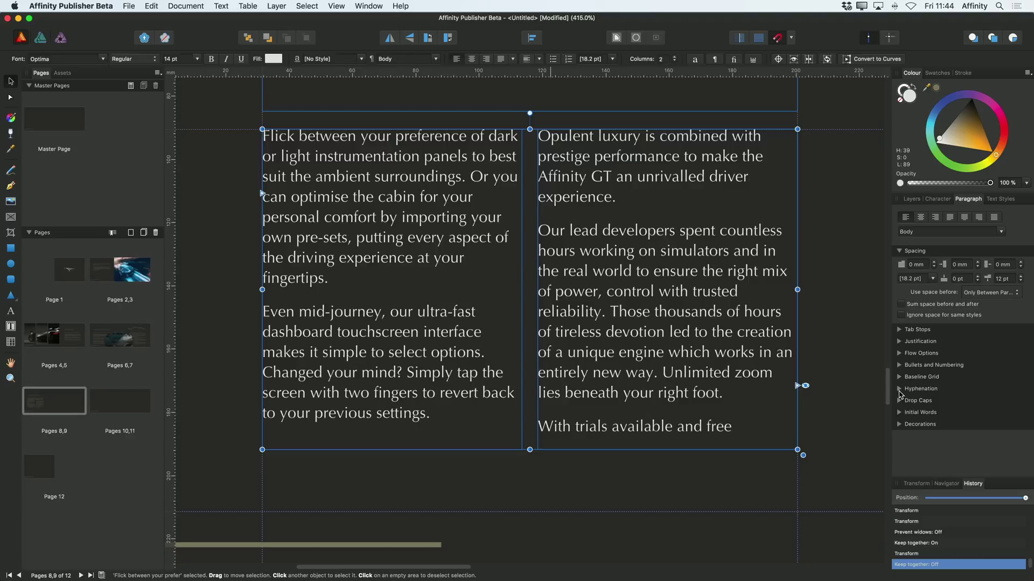
left_click(900, 390)
scroll(979, 395, "down", 2)
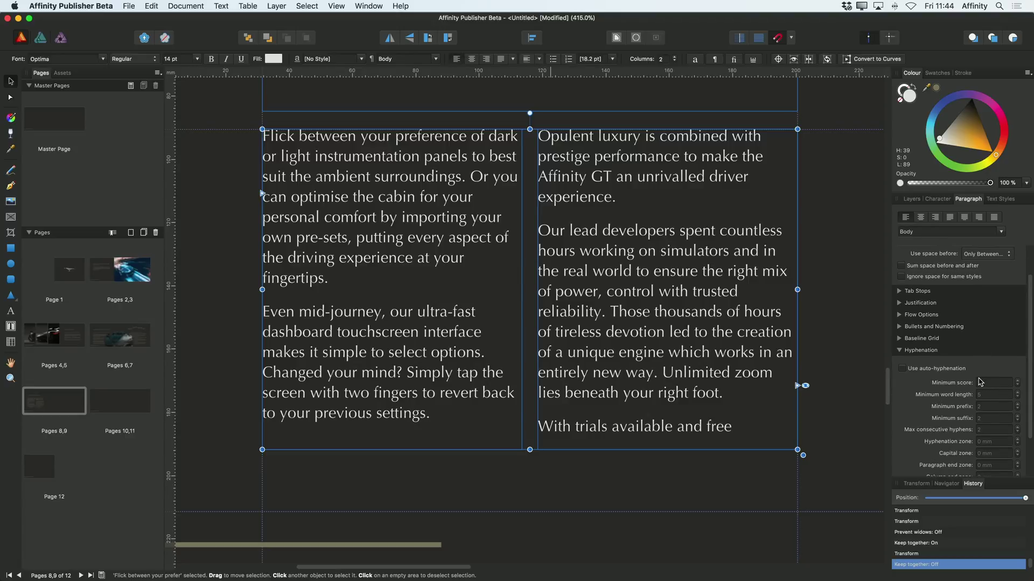
left_click(903, 369)
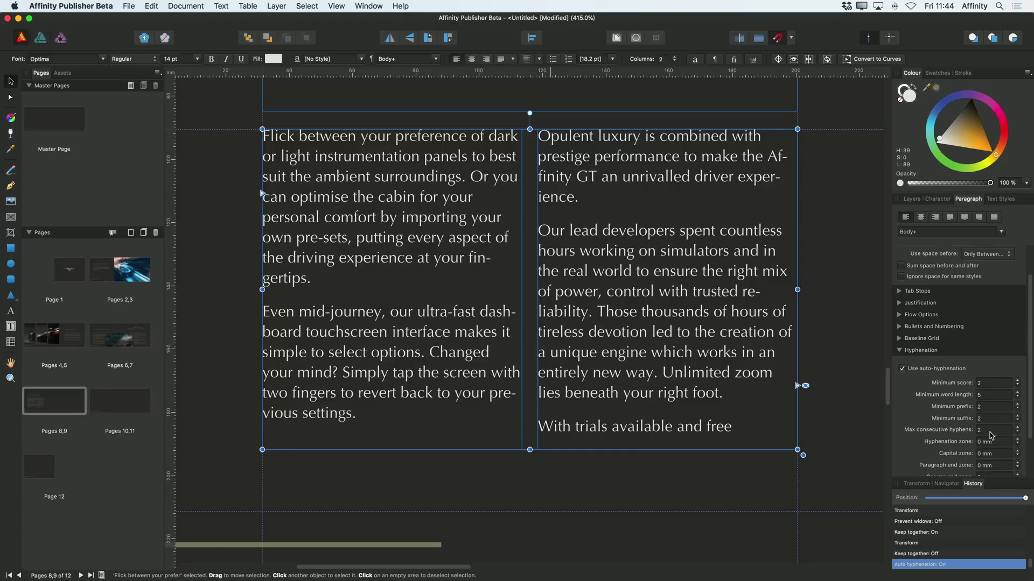
left_click(903, 369)
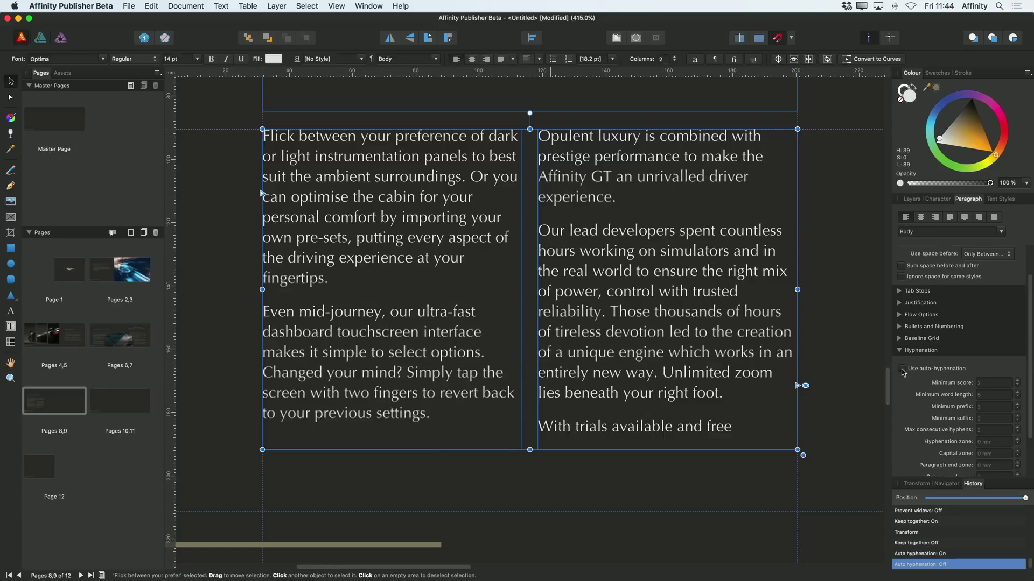
left_click(907, 351)
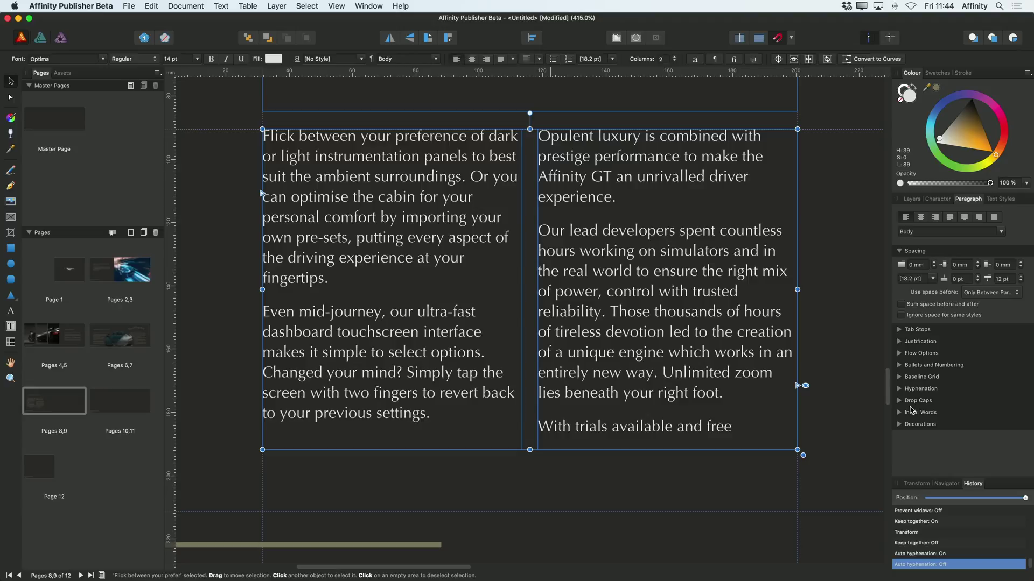
- Enable drop caps on the body paragraphs with a height of 2 lines
left_click(899, 401)
scroll(666, 304, "down", 2)
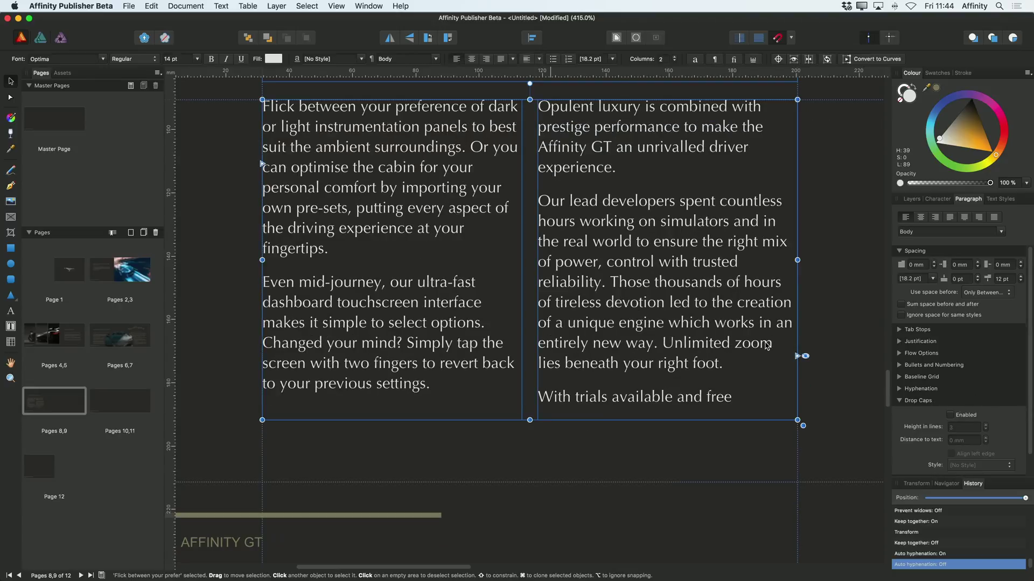
scroll(667, 305, "up", 2)
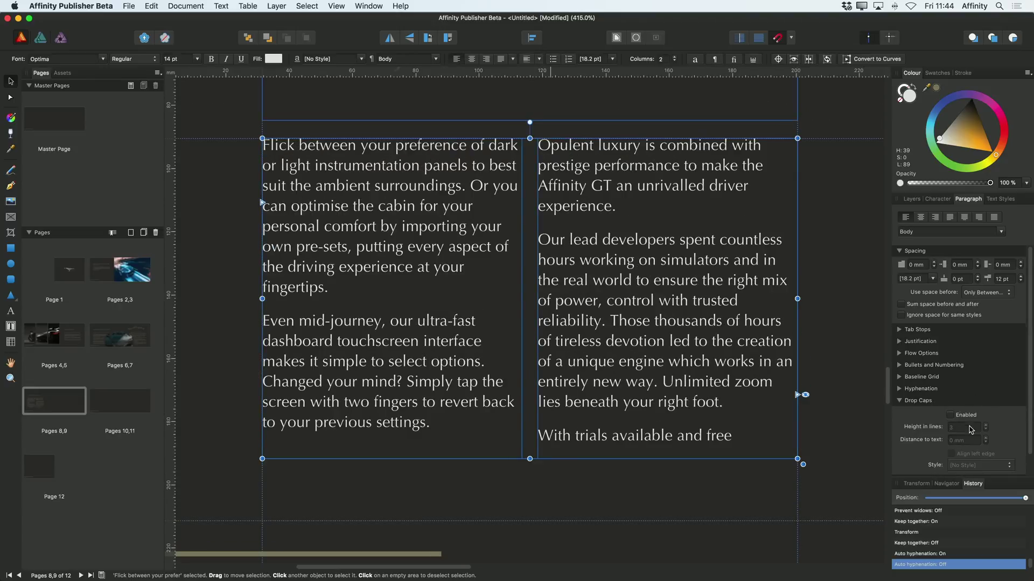
left_click(950, 416)
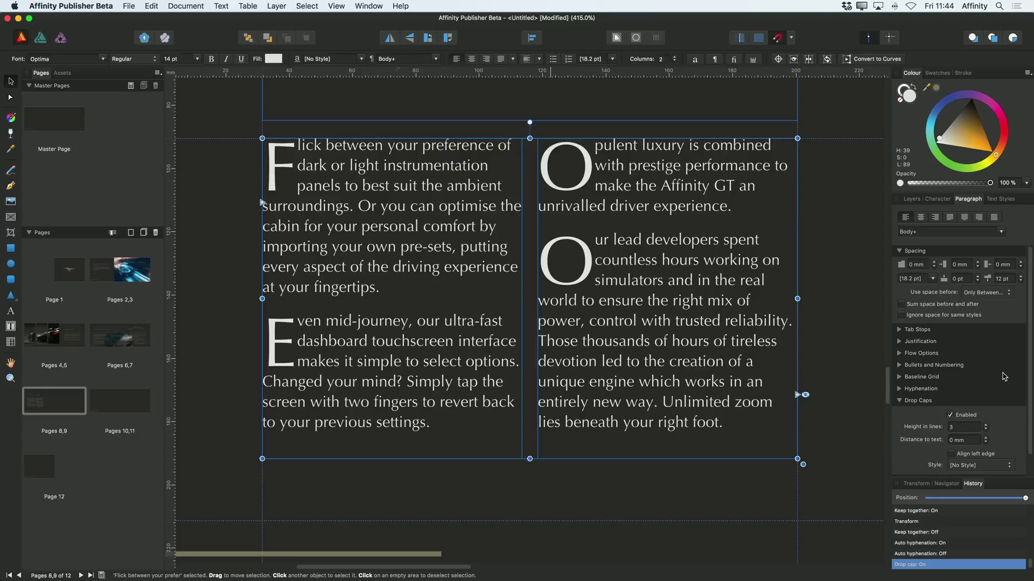
left_click(985, 432)
left_click(986, 434)
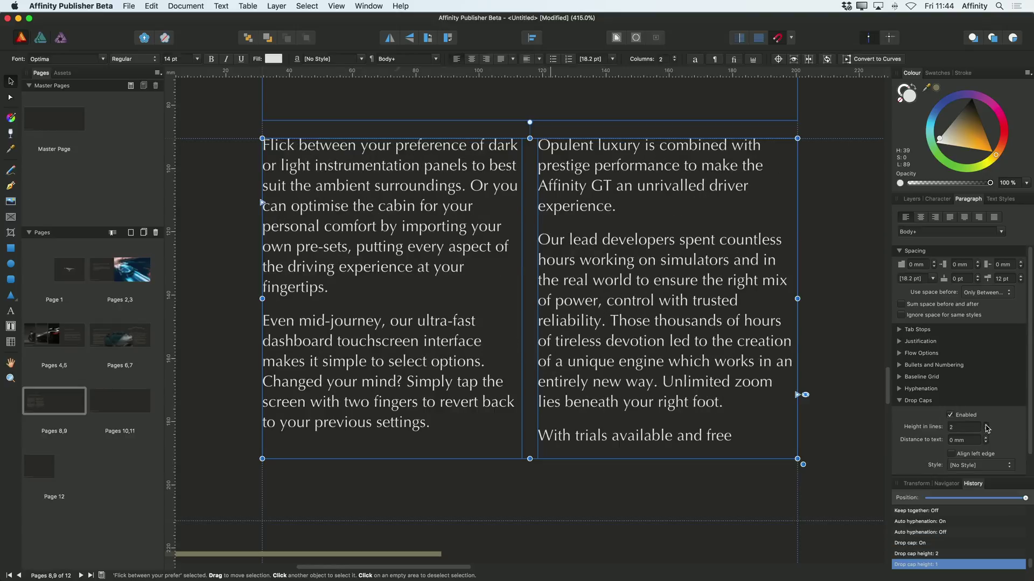
left_click(985, 425)
left_click(986, 425)
left_click(986, 425)
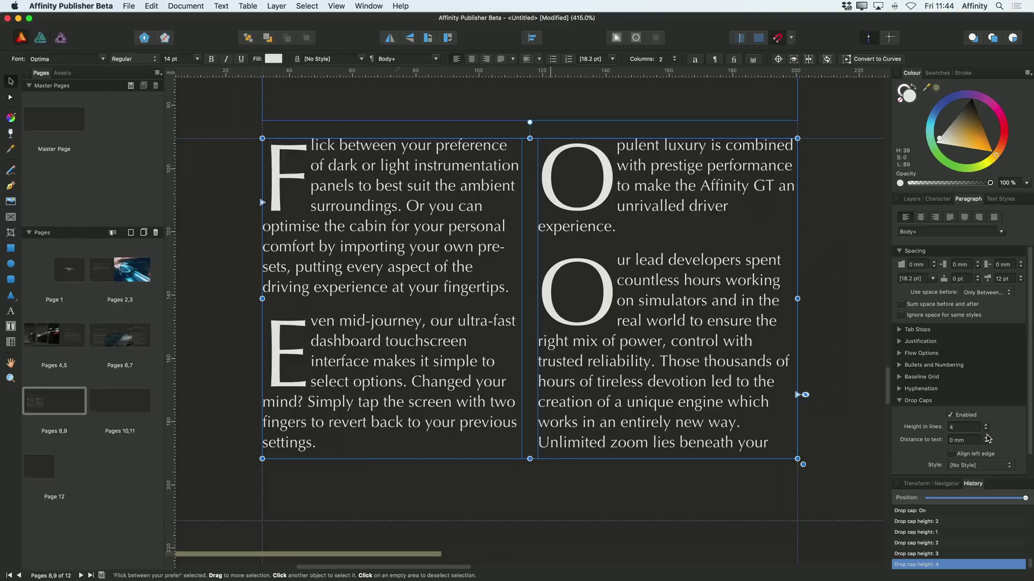
left_click(986, 434)
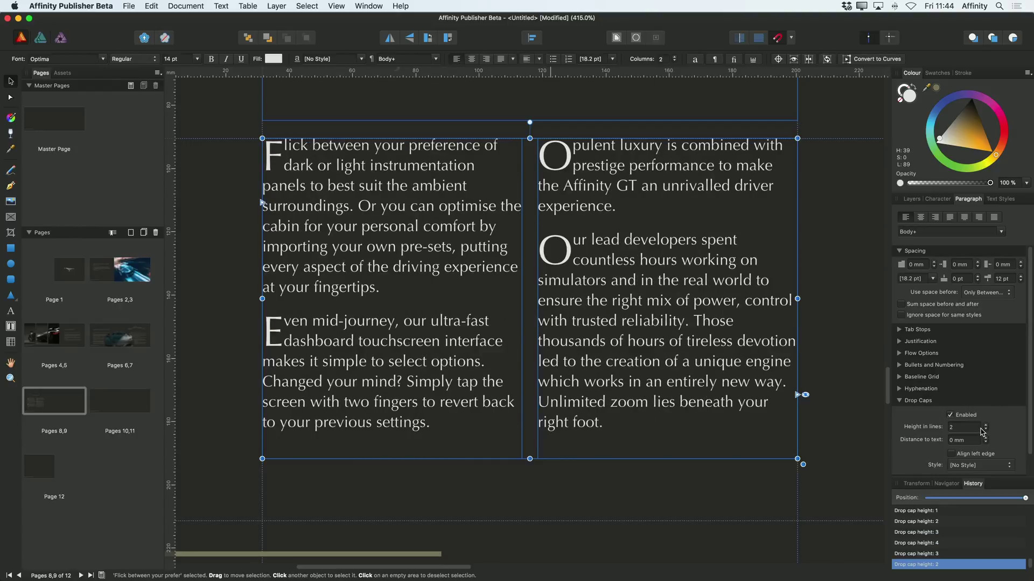
- Set the drop cap distance to text to 0 mm and align it to the left edge
left_click(986, 439)
left_click(986, 439)
left_click(986, 439)
left_click(986, 439)
left_click(986, 439)
left_click(986, 439)
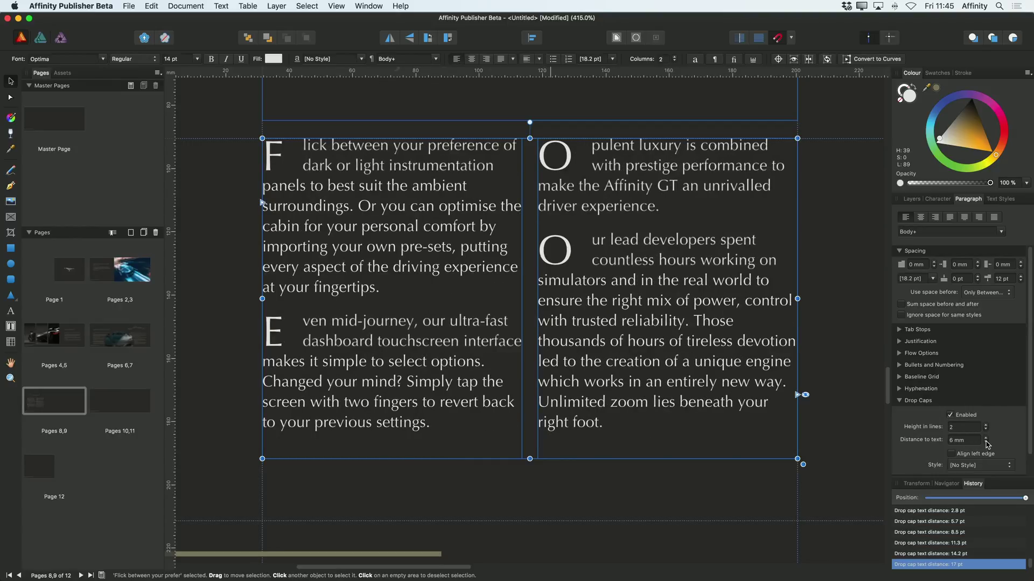
left_click(986, 443)
left_click(987, 442)
left_click(986, 443)
left_click(986, 443)
left_click(987, 443)
left_click(987, 443)
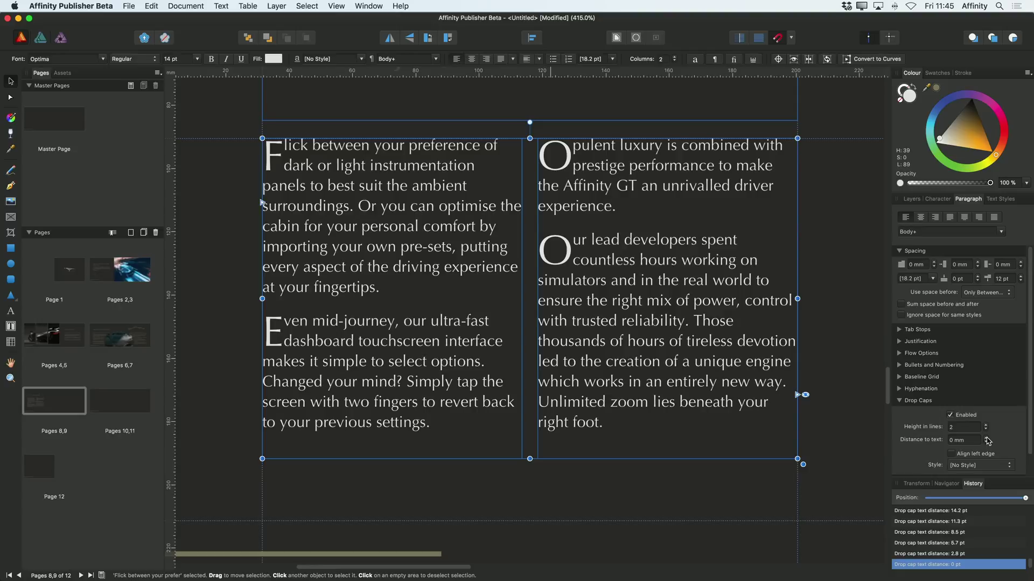
left_click(985, 438)
left_click(986, 443)
left_click(952, 455)
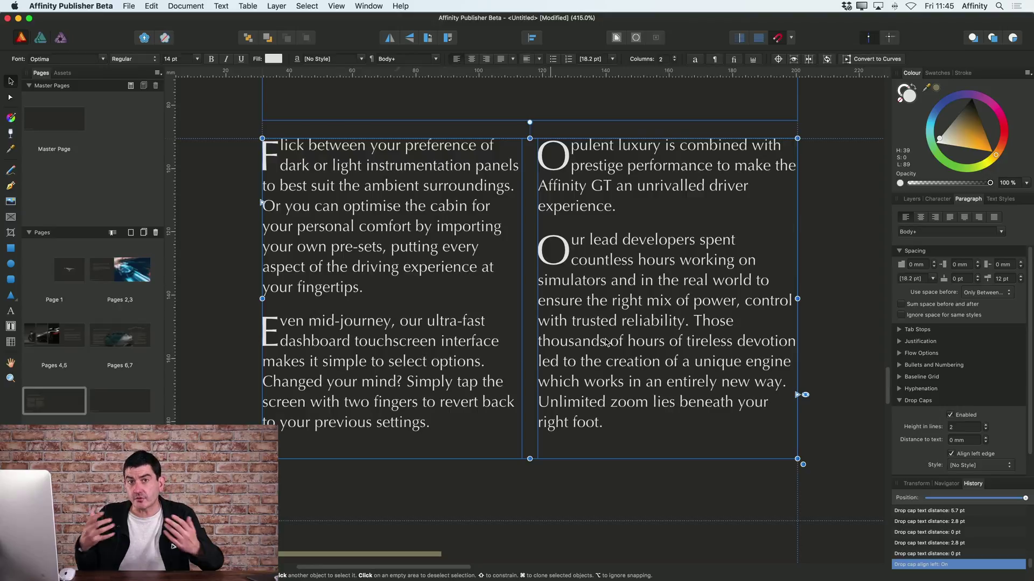
- Turn off drop caps for the frame, then re-enable a drop cap on the 'Flick between…' paragraph only
left_click(356, 331)
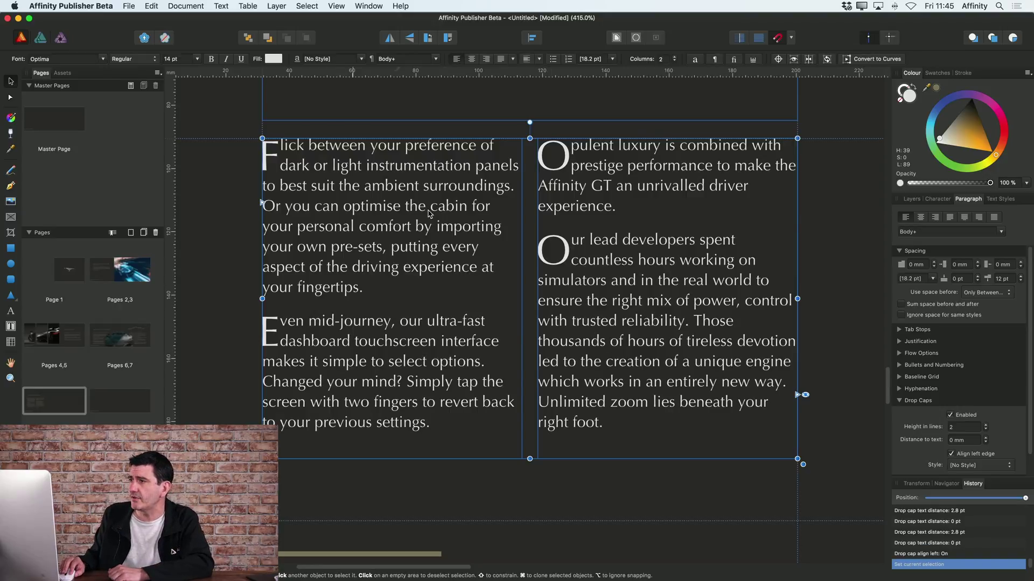
left_click(950, 416)
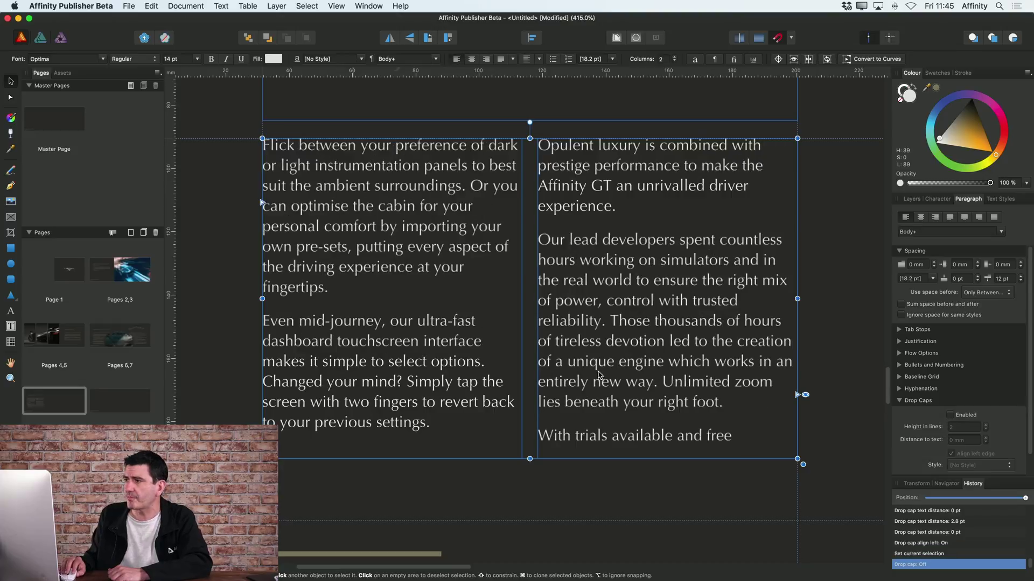
double_click(329, 209)
left_click(344, 184)
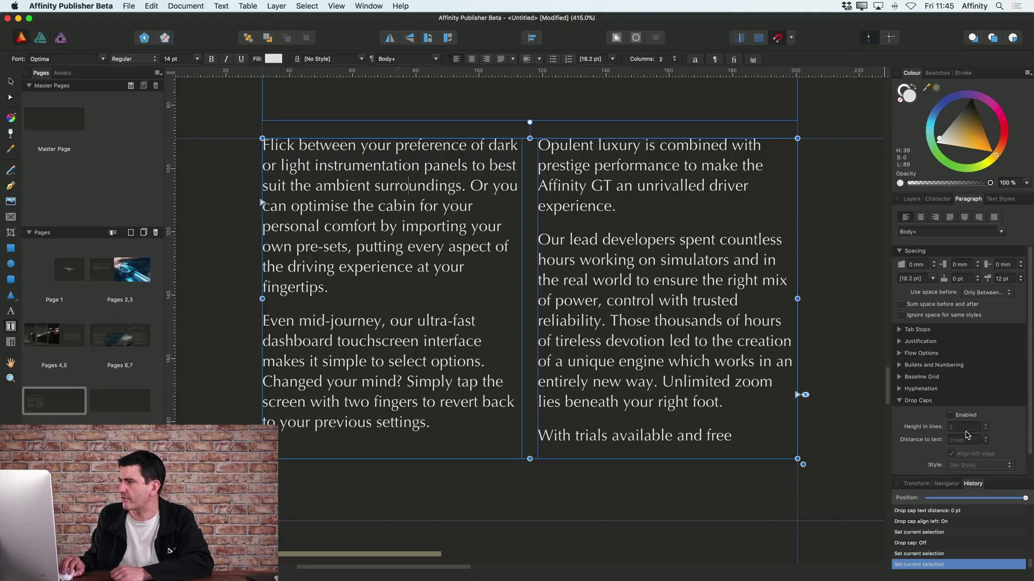
left_click(951, 415)
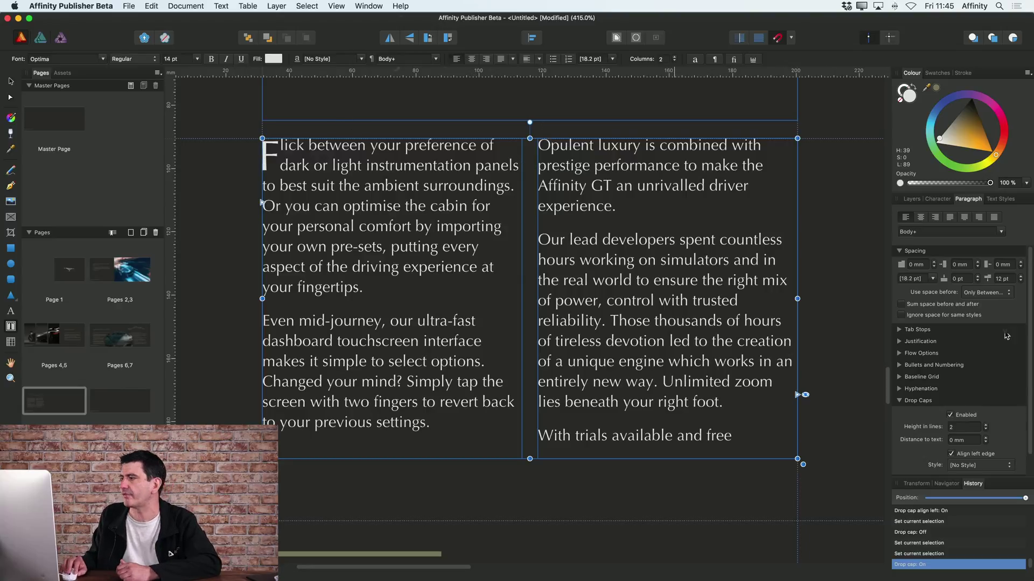
left_click(899, 401)
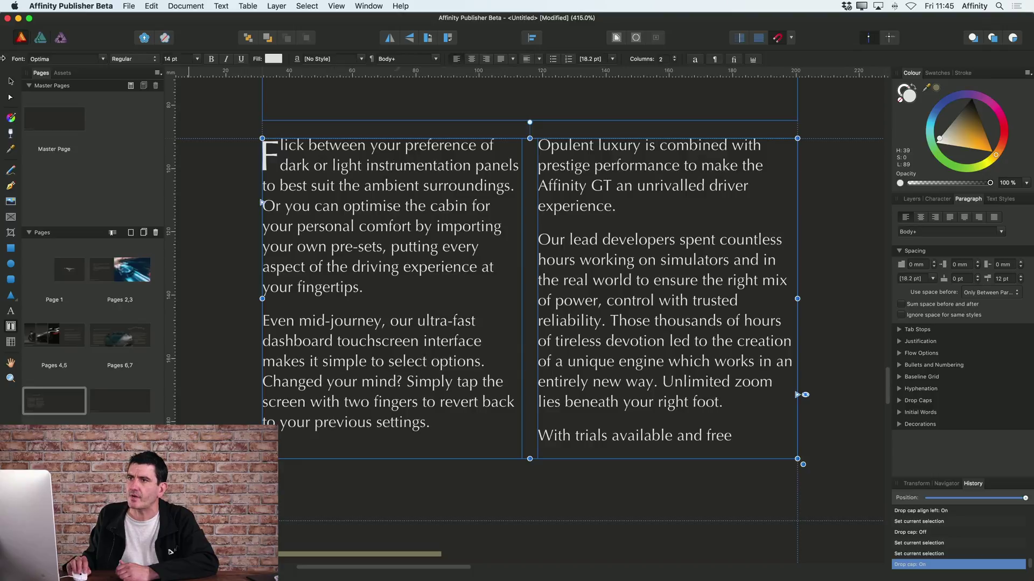
key("Escape")
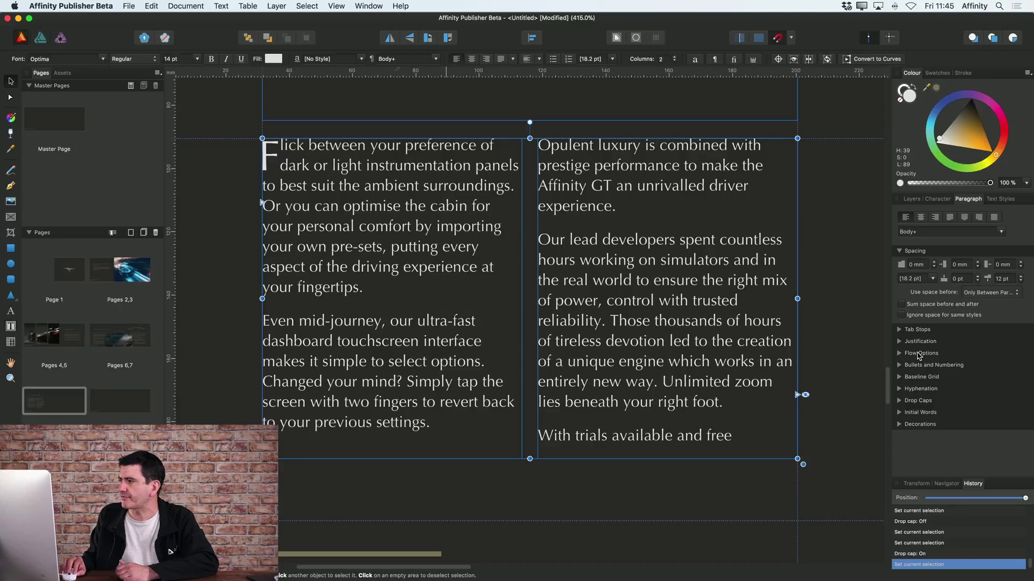
left_click(905, 413)
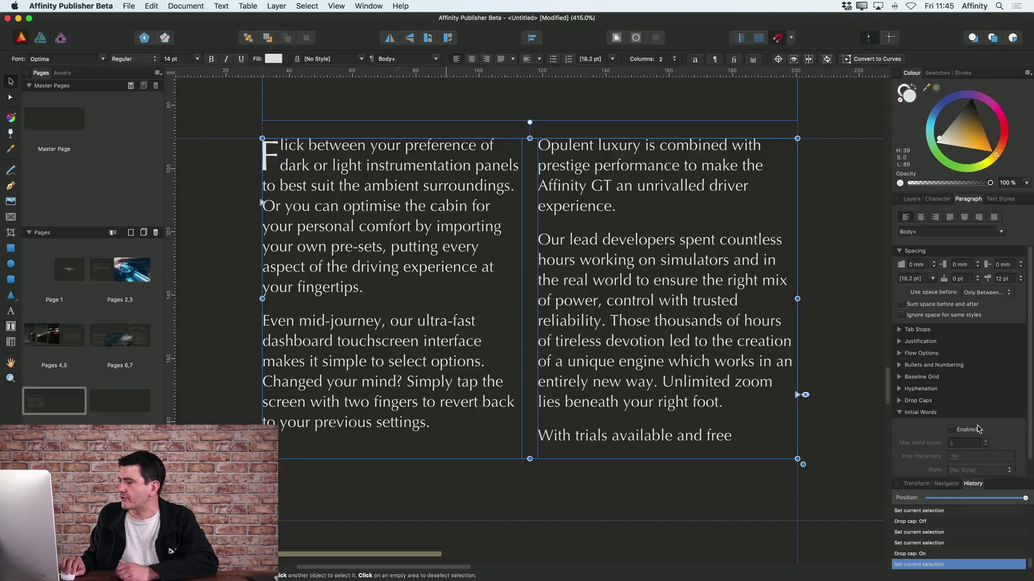
scroll(978, 429, "down", 2)
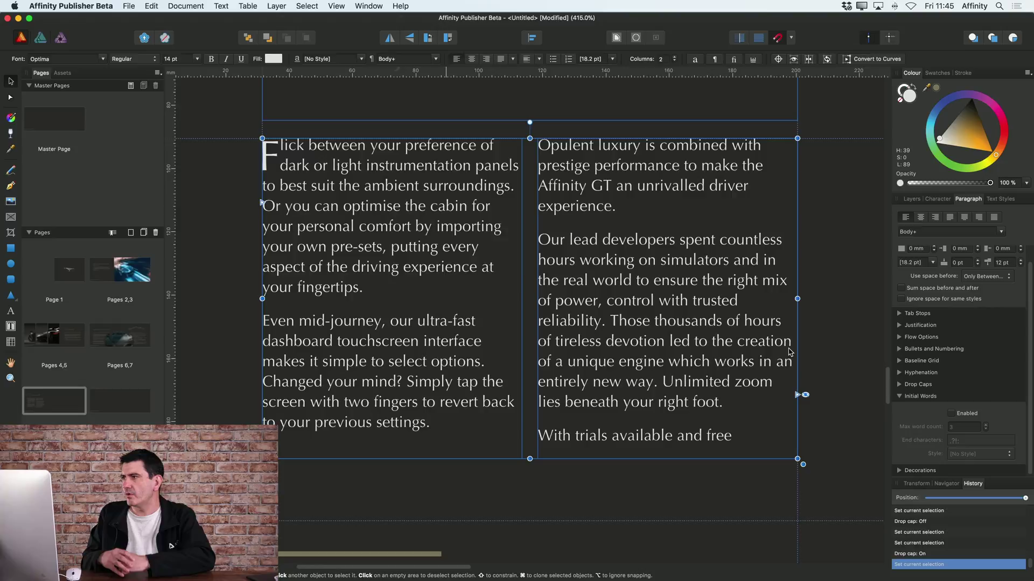
left_click(952, 414)
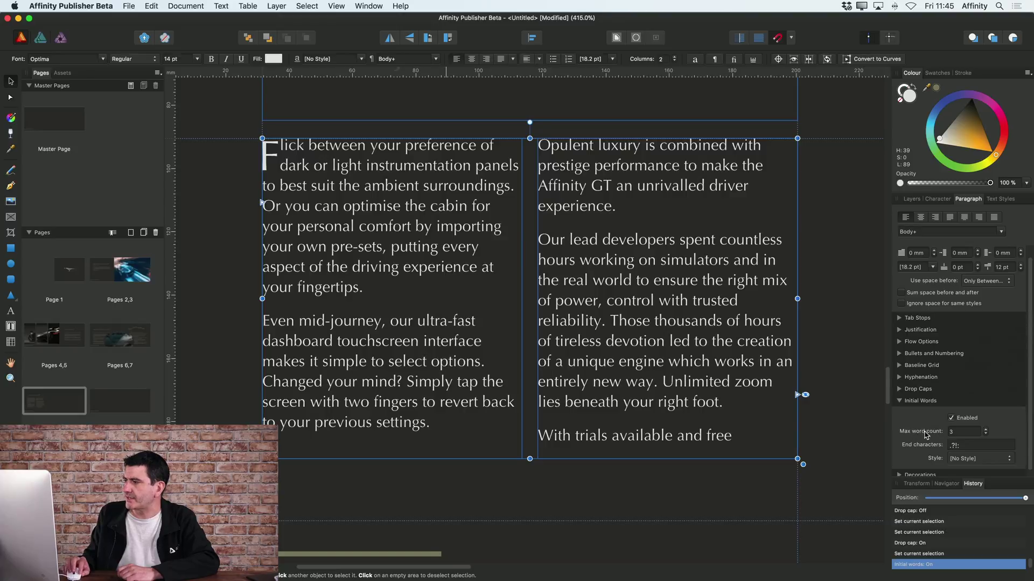
left_click(994, 456)
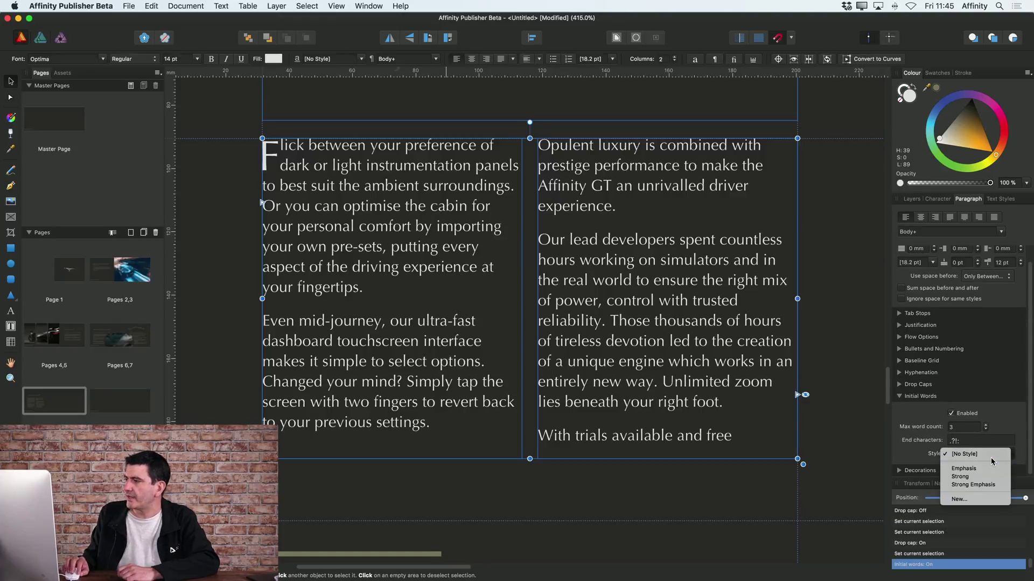
left_click(986, 478)
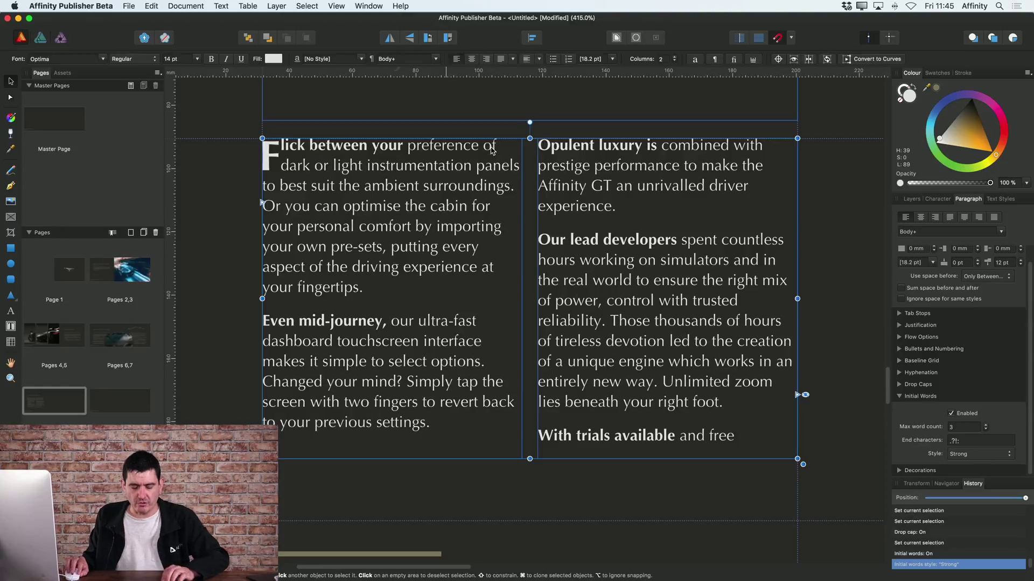
scroll(492, 150, "up", 2)
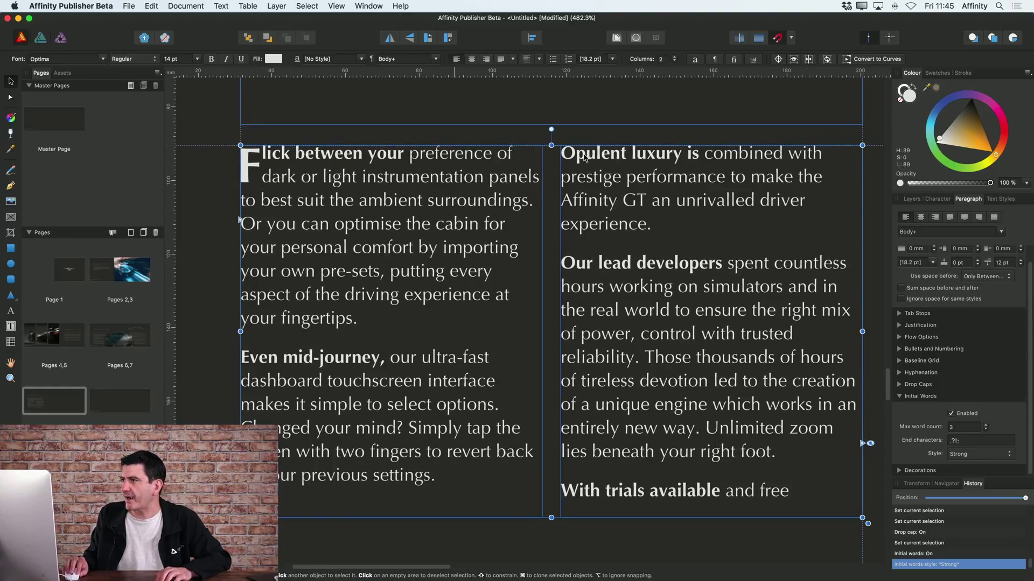
scroll(736, 293, "down", 3)
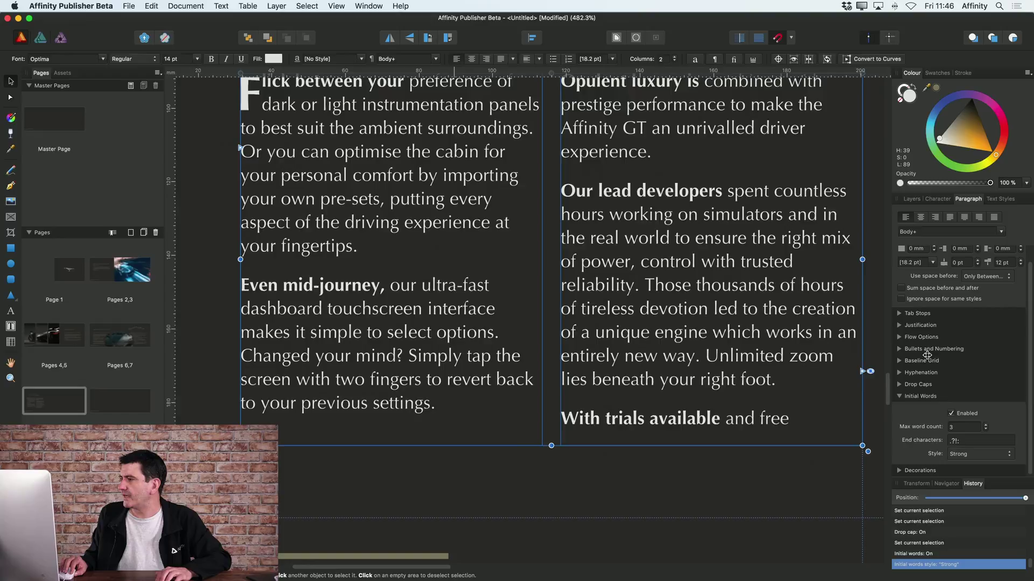
left_click(987, 426)
left_click(987, 427)
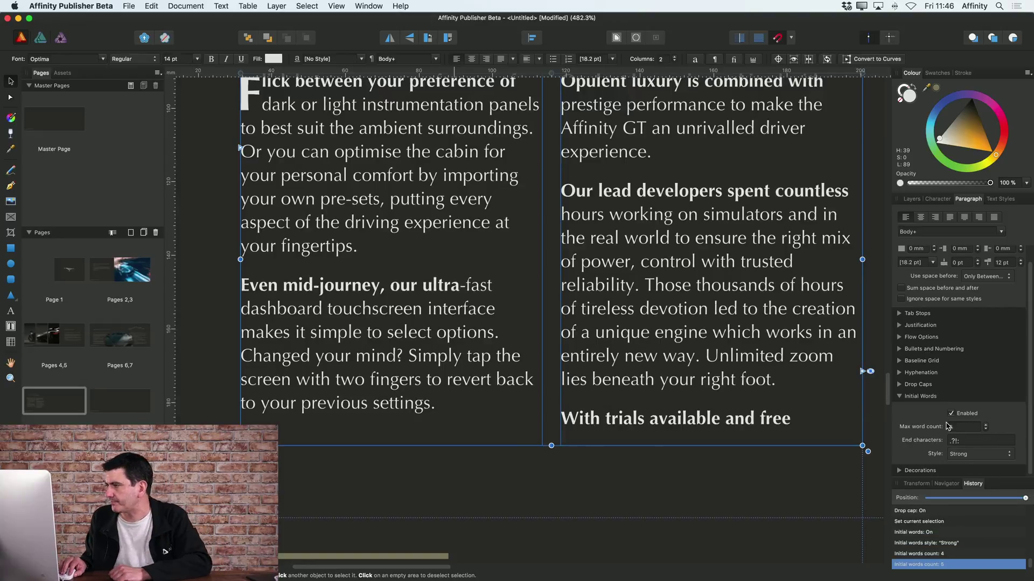
left_click(951, 413)
- Collapse Initial Words, select the 'LET THE JOURNEY BEGIN' heading, and expand its Decorations to Decoration 1
left_click(899, 397)
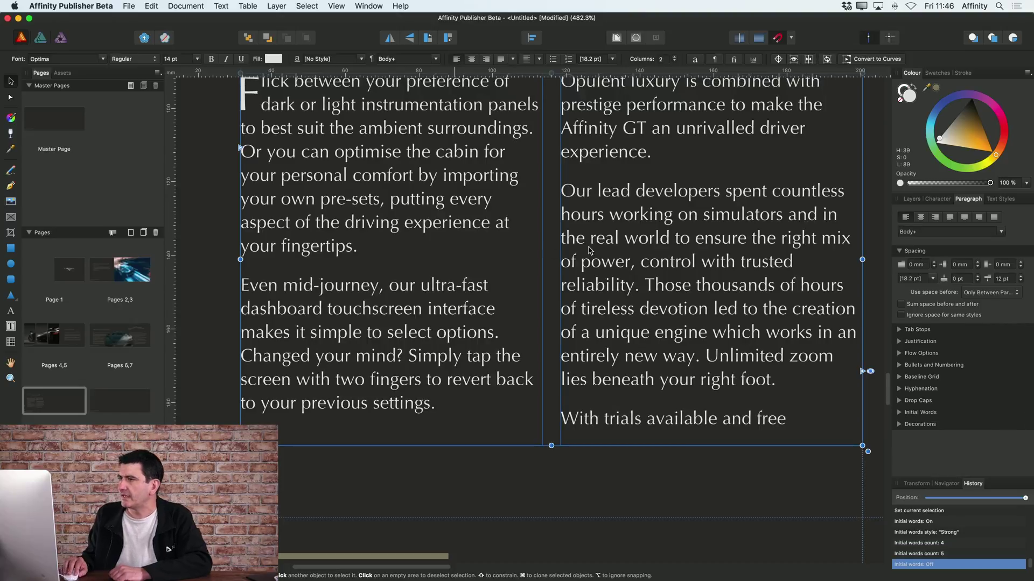
scroll(434, 259, "down", 2)
scroll(433, 253, "up", 5)
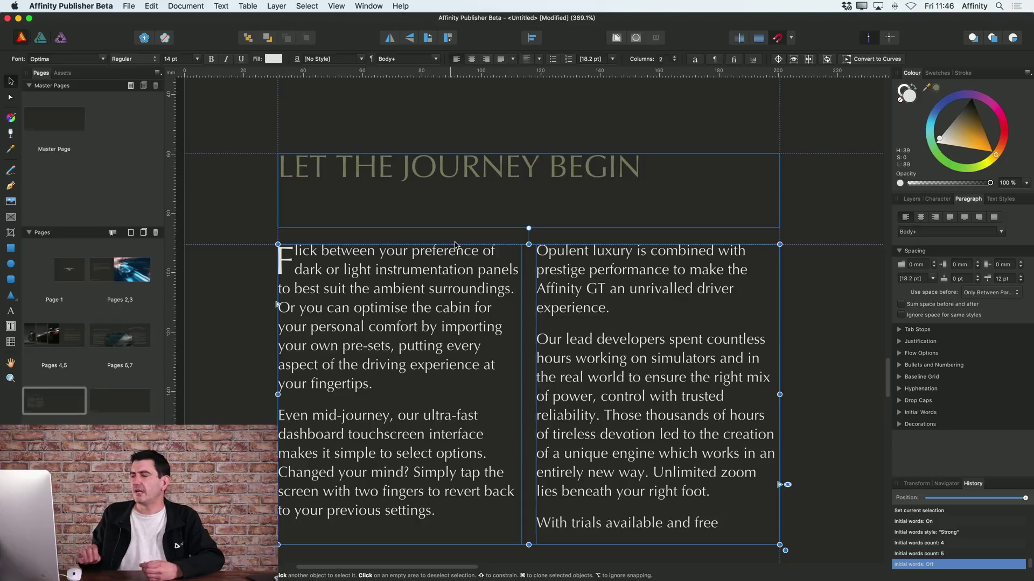
left_click(481, 179)
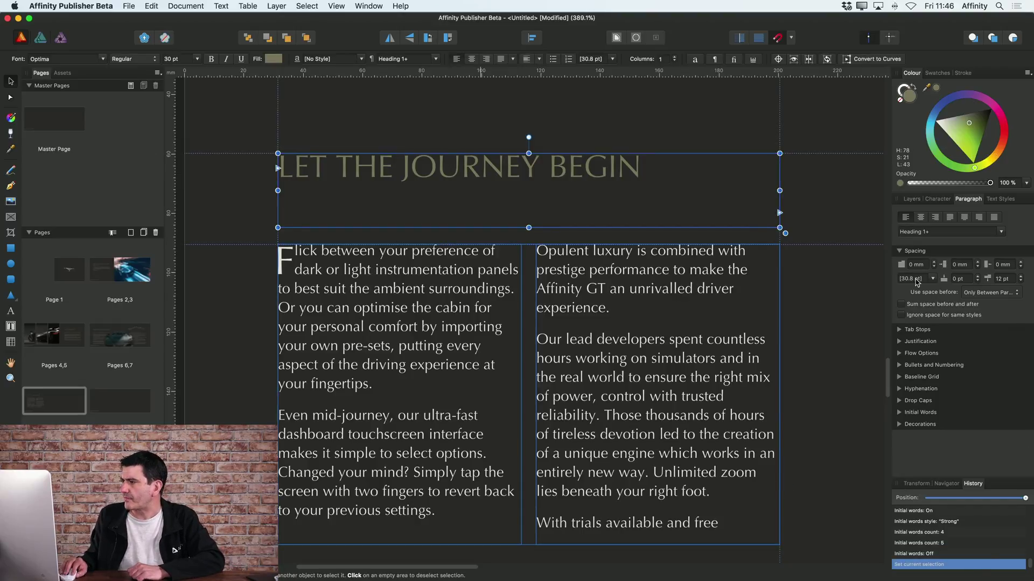
left_click(899, 425)
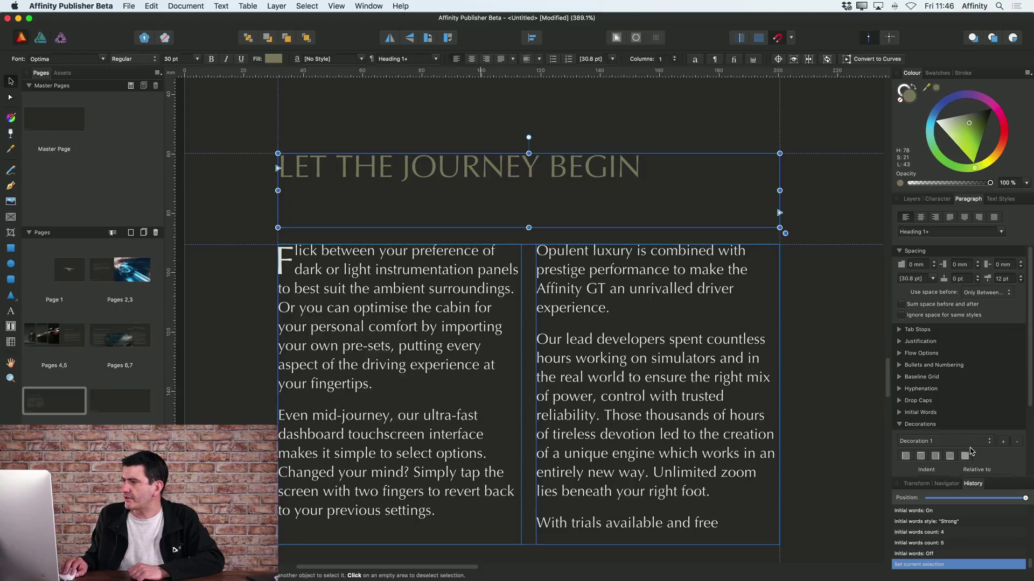
scroll(973, 459, "down", 5)
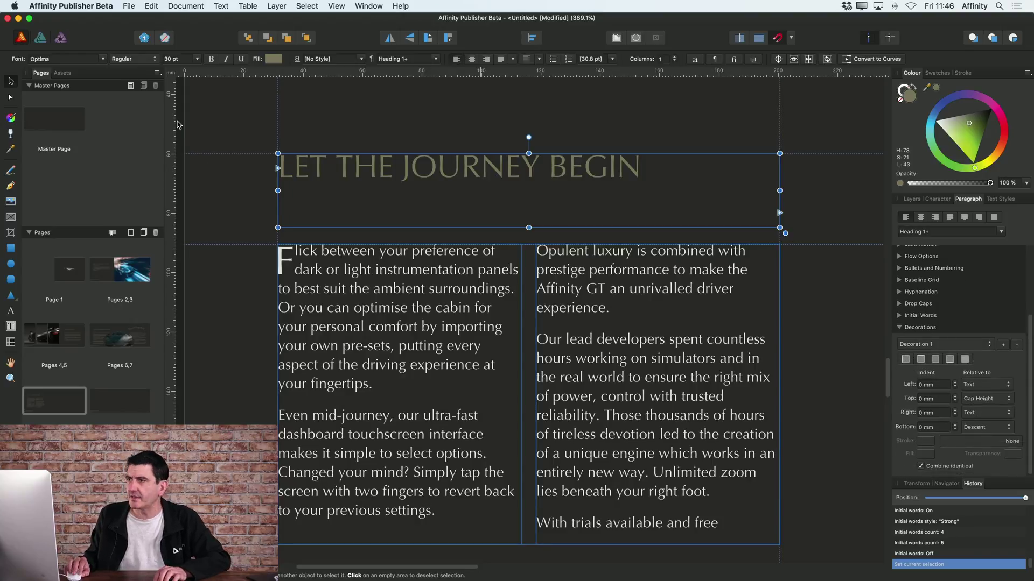
scroll(242, 155, "up", 5)
scroll(243, 156, "up", 2)
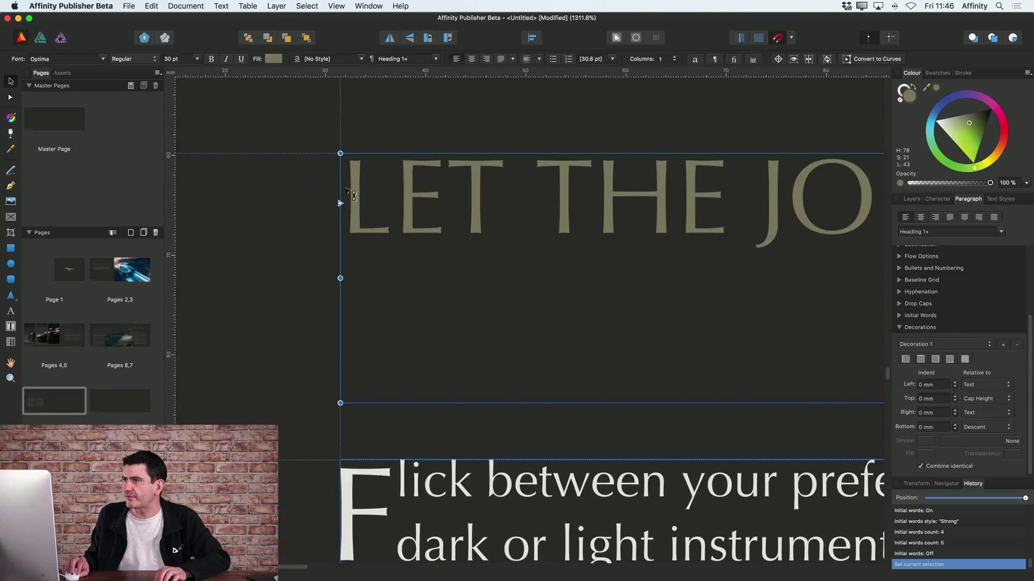
- Add an olive-green 5 pt left line at -4 mm to the heading, ending at the baseline
left_click(906, 359)
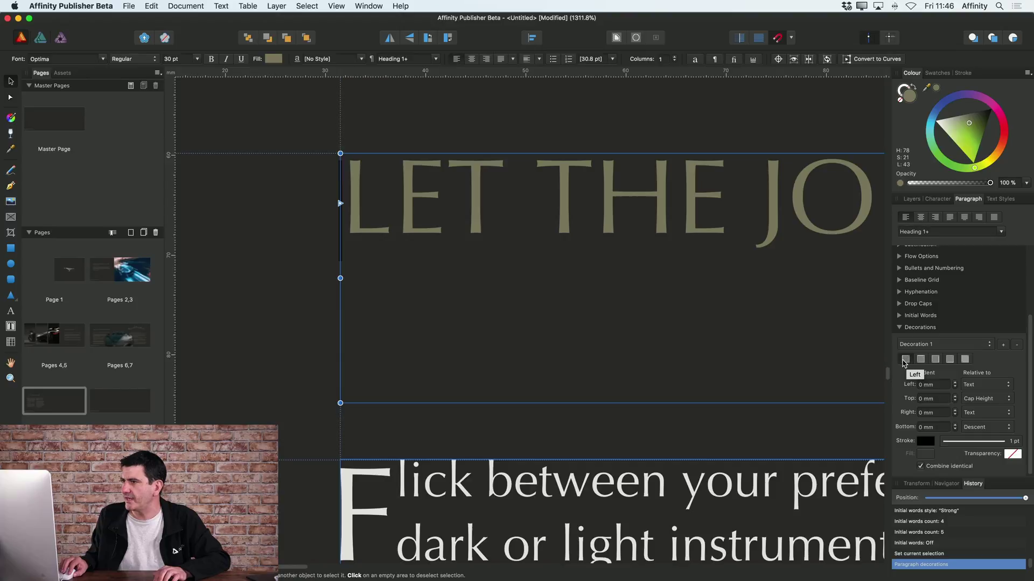
left_click(926, 454)
left_click(931, 305)
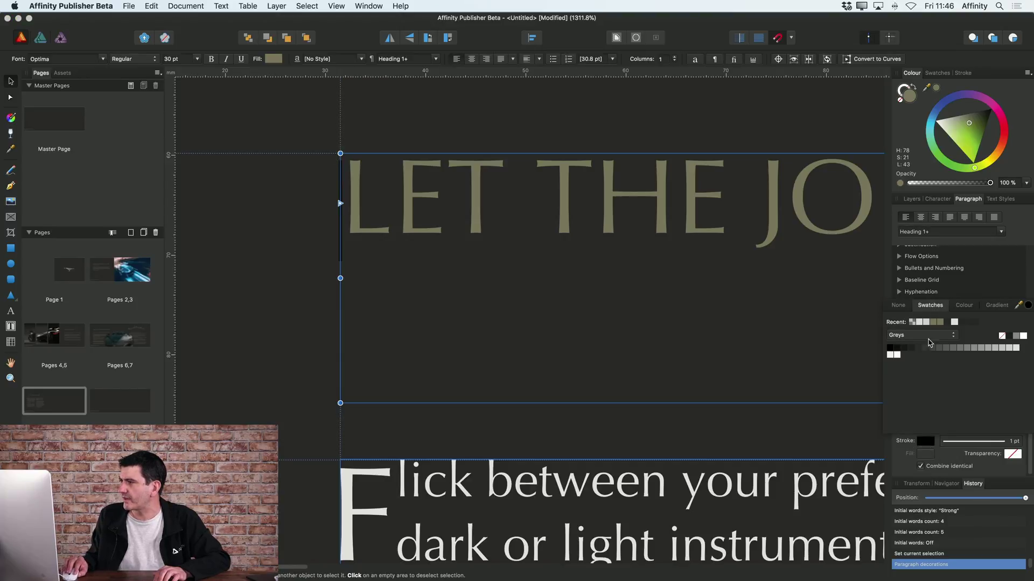
left_click(935, 322)
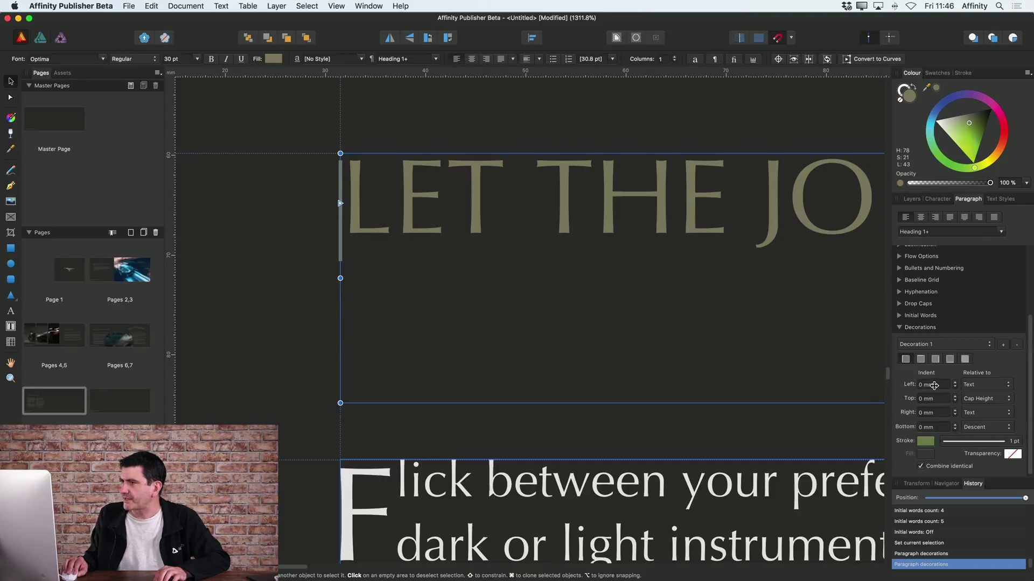
left_click_drag(935, 386, 938, 385)
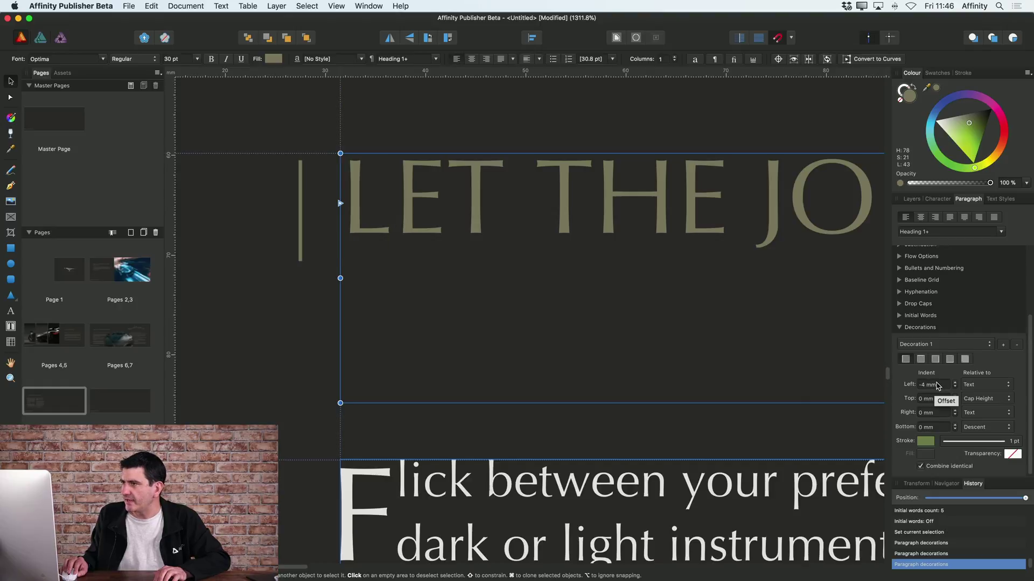
left_click(969, 442)
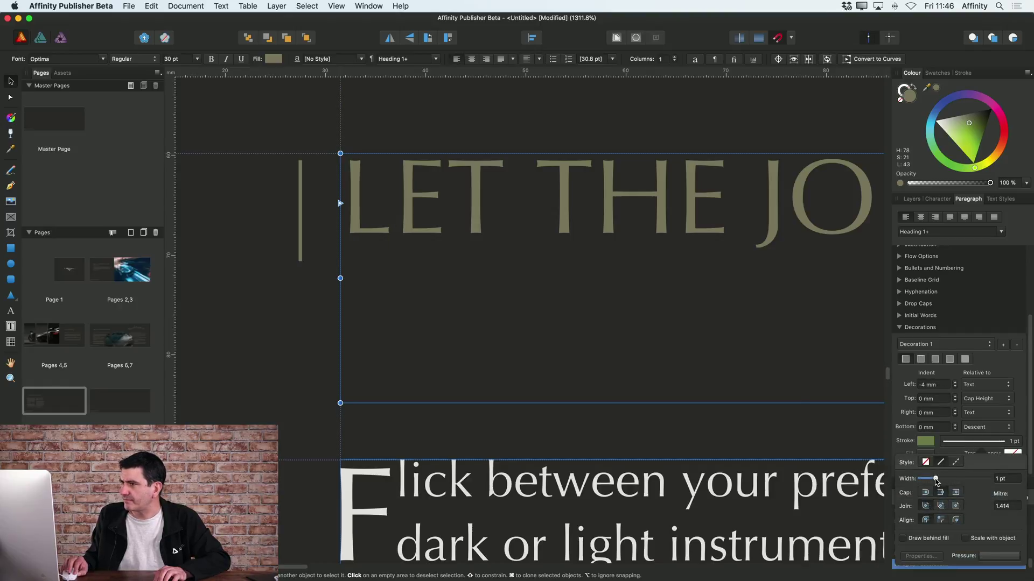
left_click_drag(936, 481, 942, 479)
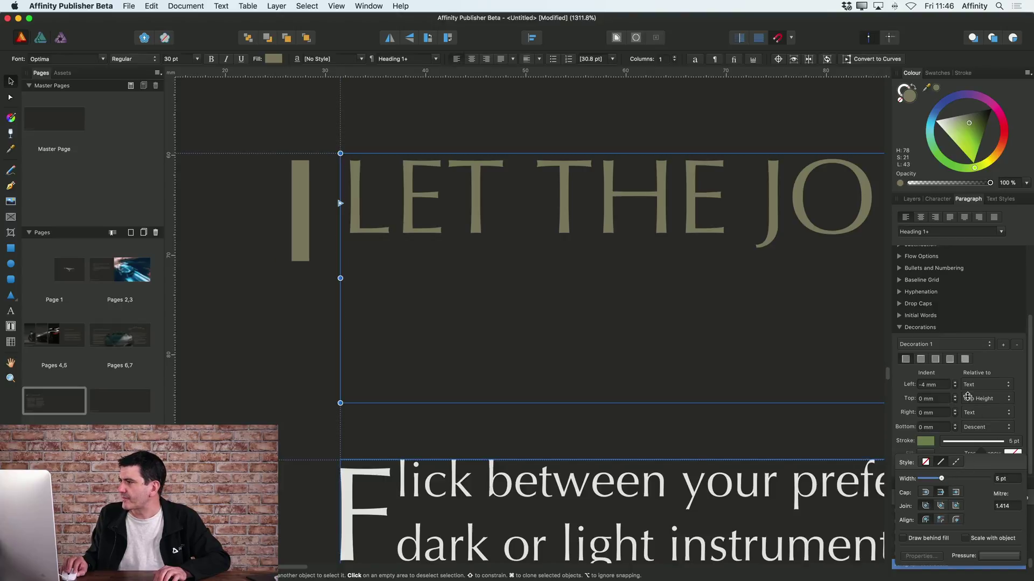
left_click(980, 429)
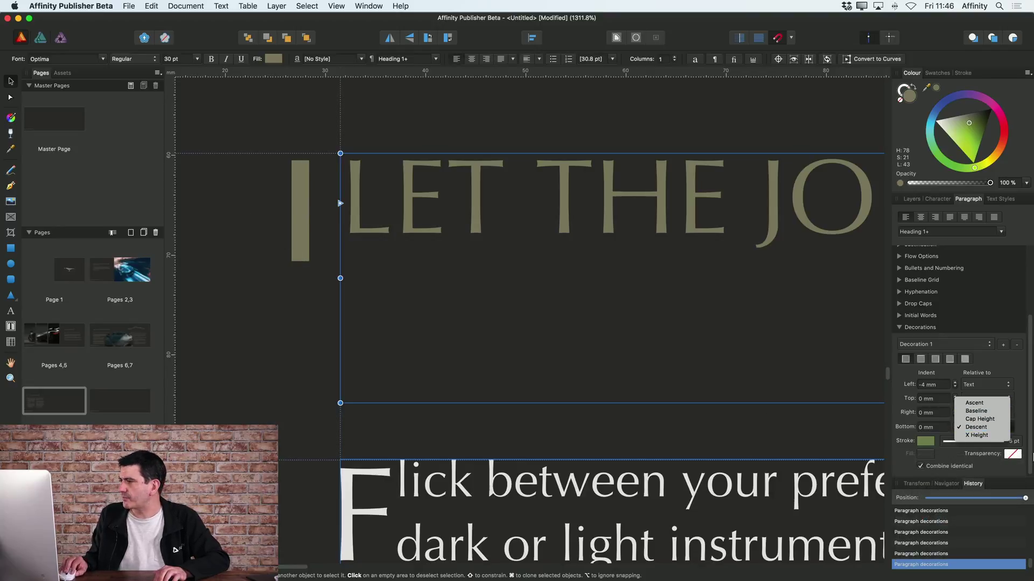
left_click(976, 411)
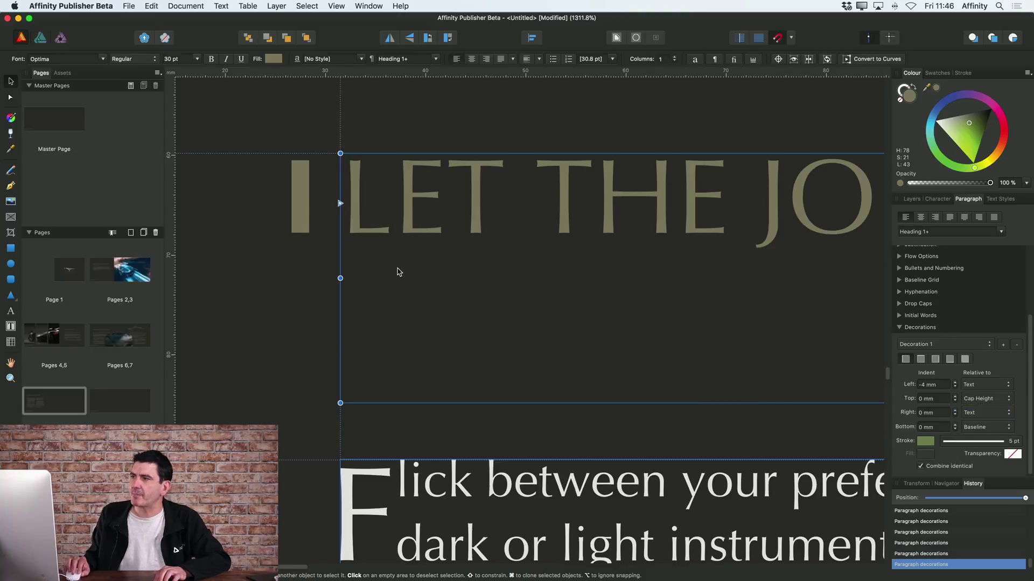
- Fit the page, reselect the heading, and update 'Heading 1' from the selection in Text Styles
key("super+0")
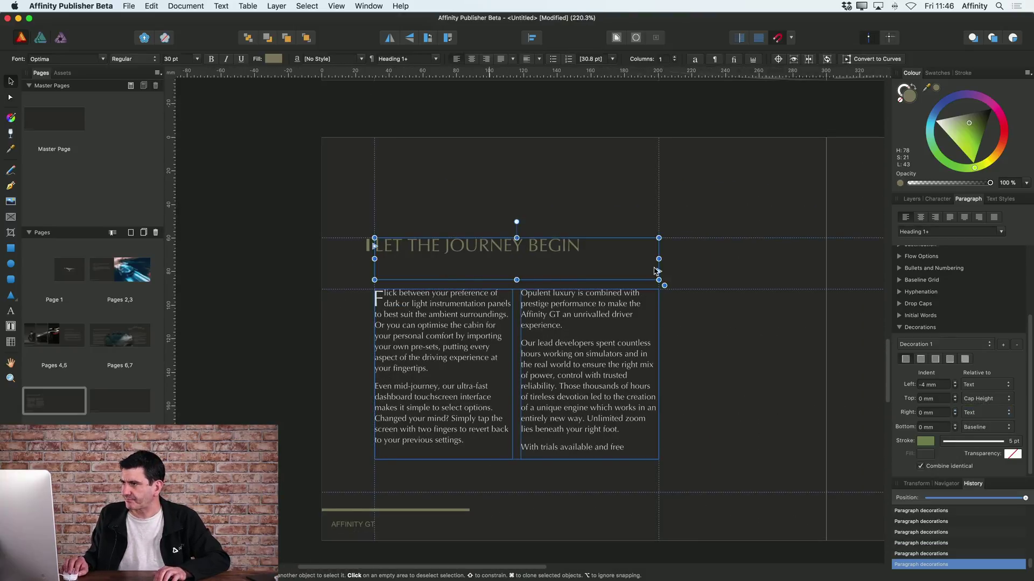
scroll(323, 261, "up", 5)
scroll(451, 284, "down", 5)
scroll(475, 309, "up", 1)
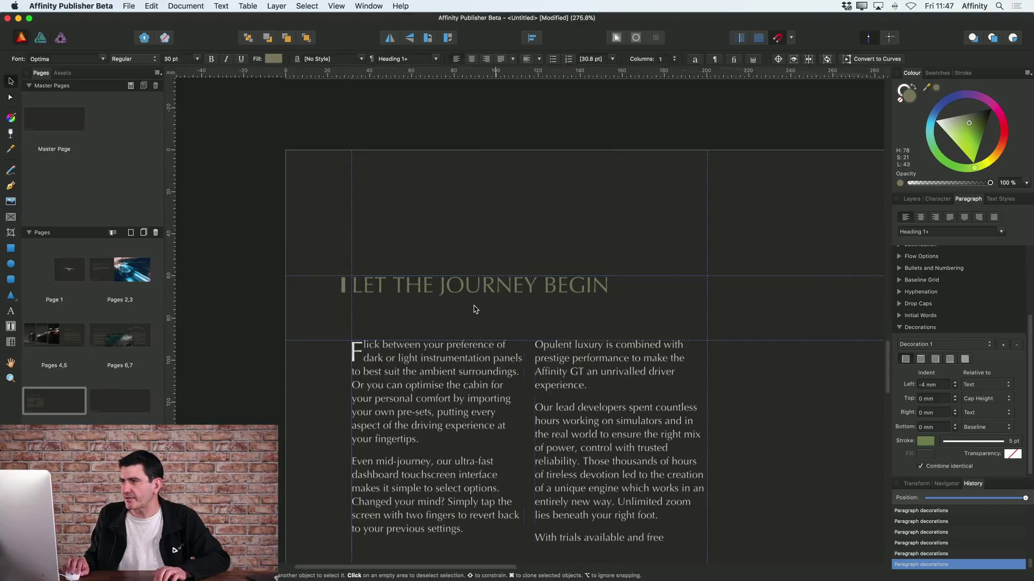
left_click(475, 309)
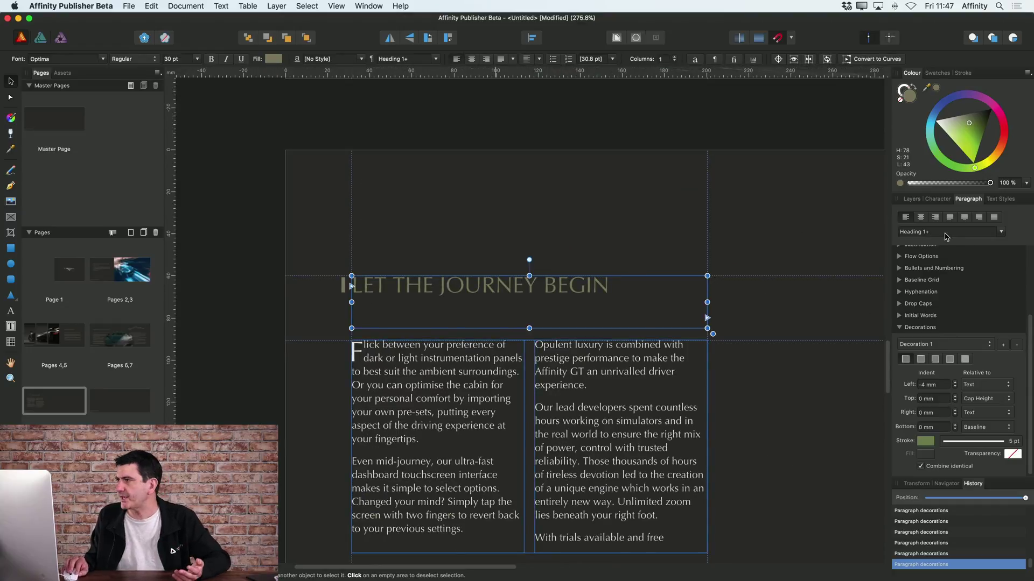
left_click(1006, 199)
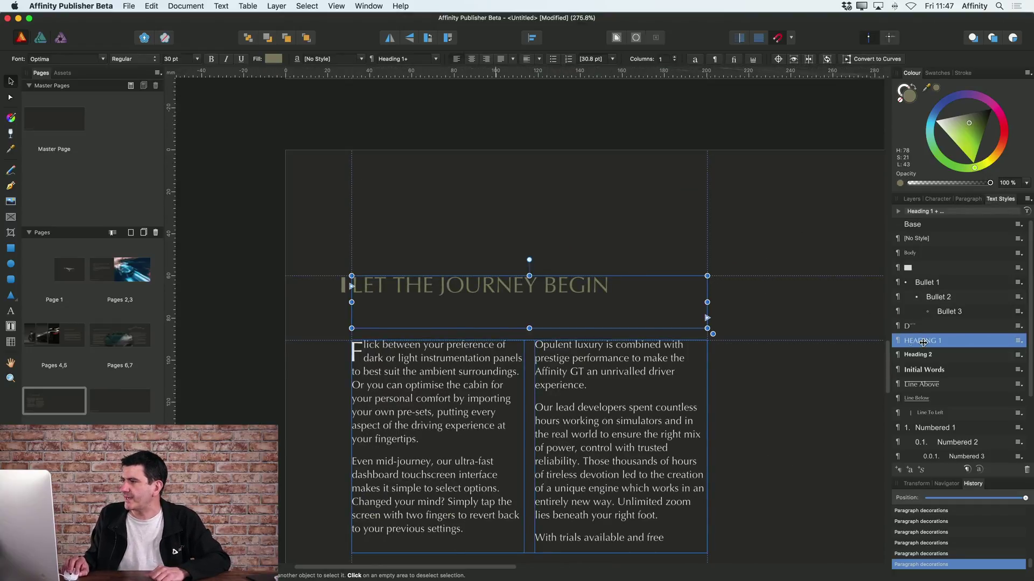
left_click(968, 470)
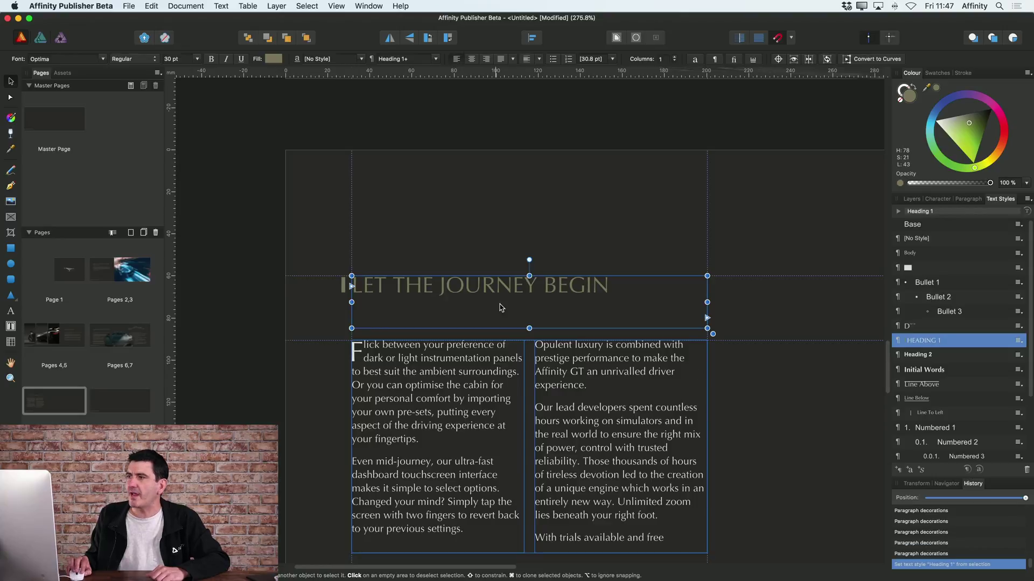
- Scroll through the spreads to pages 2,3, checking its Heading 1 now shows the left bar
scroll(319, 307, "down", 10)
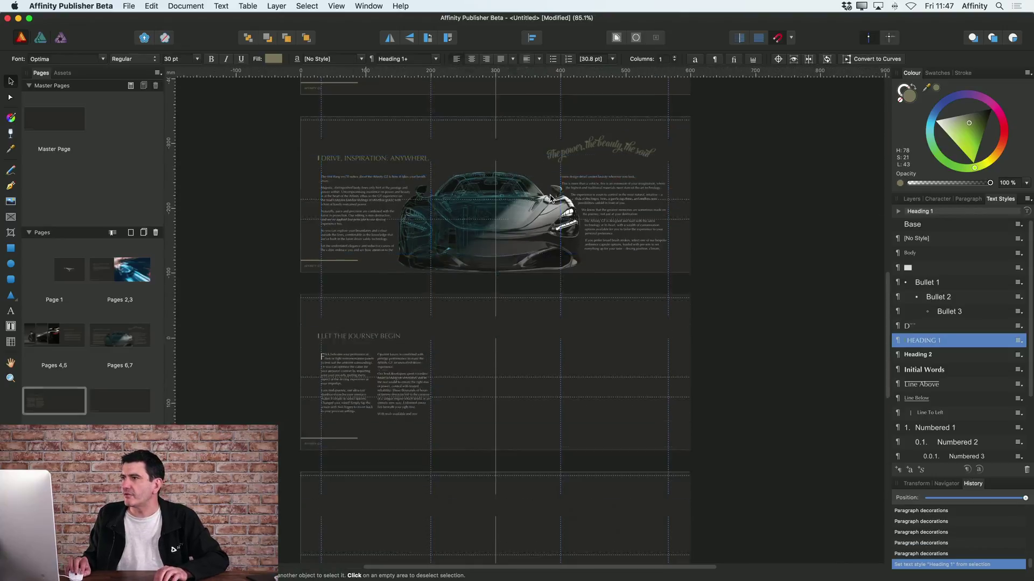
scroll(343, 267, "up", 7)
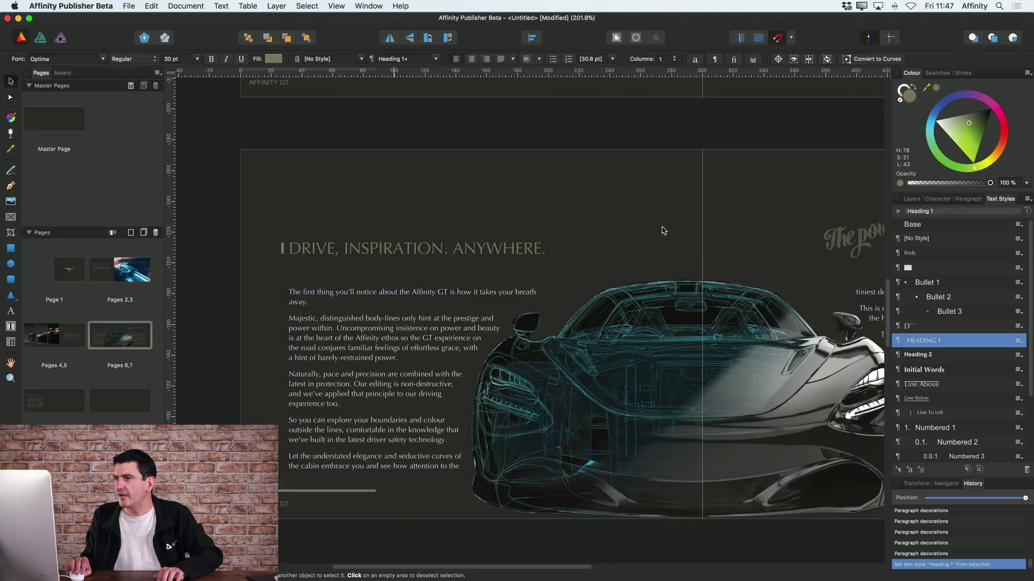
scroll(738, 233, "up", 10)
scroll(648, 392, "right", 3)
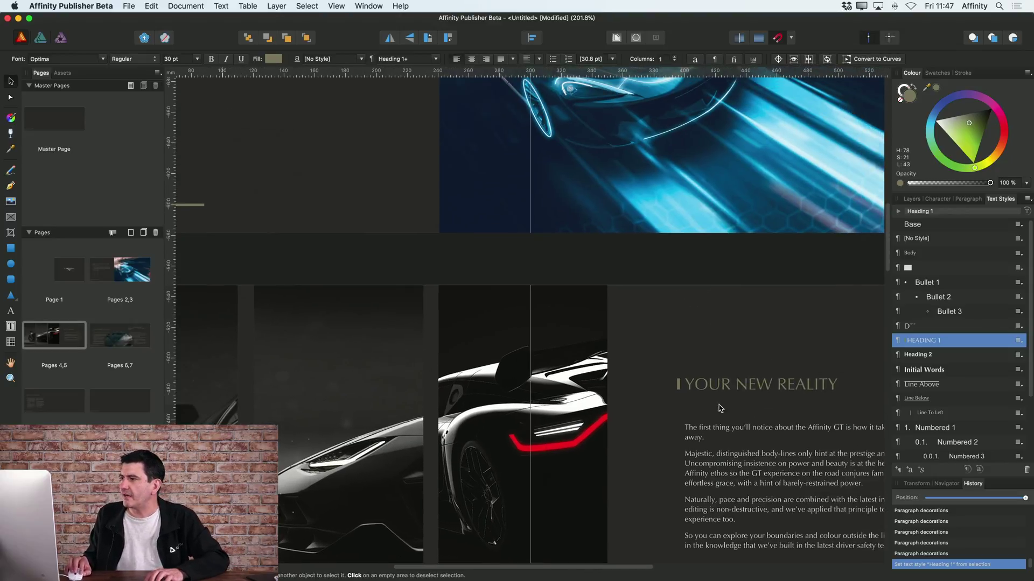
scroll(375, 367, "up", 5)
scroll(375, 368, "left", 8)
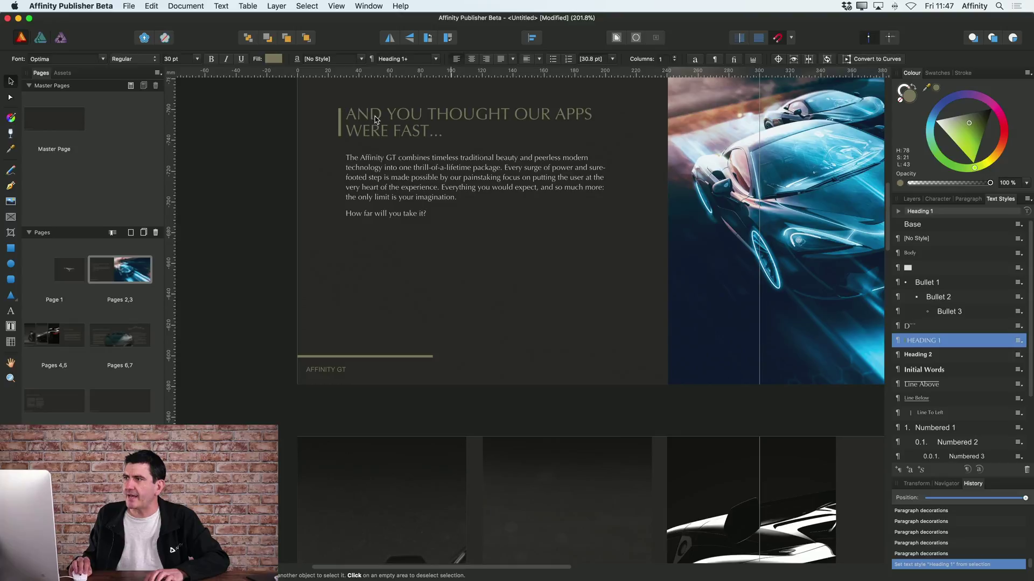
scroll(440, 265, "up", 3)
scroll(440, 266, "right", 2)
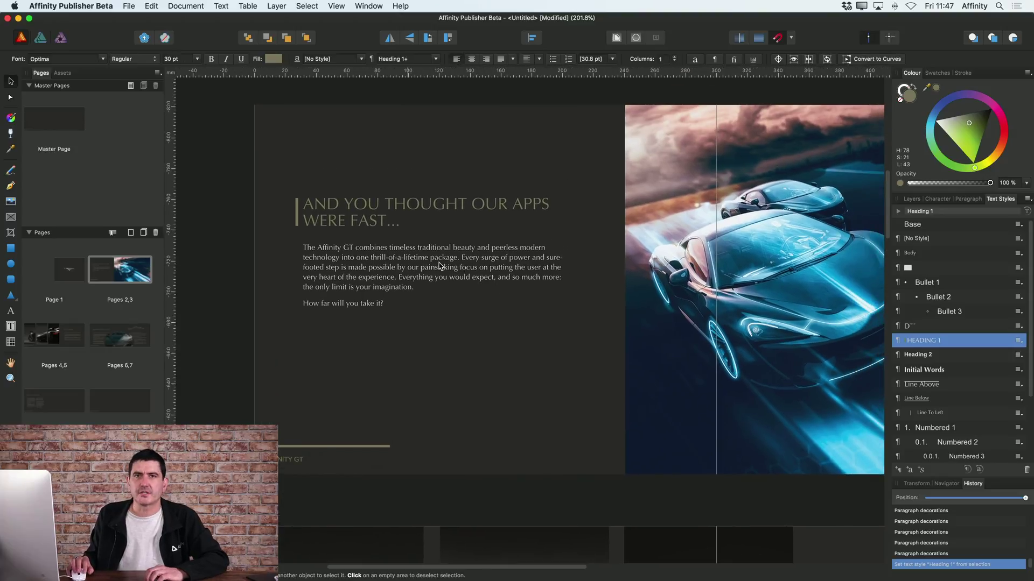